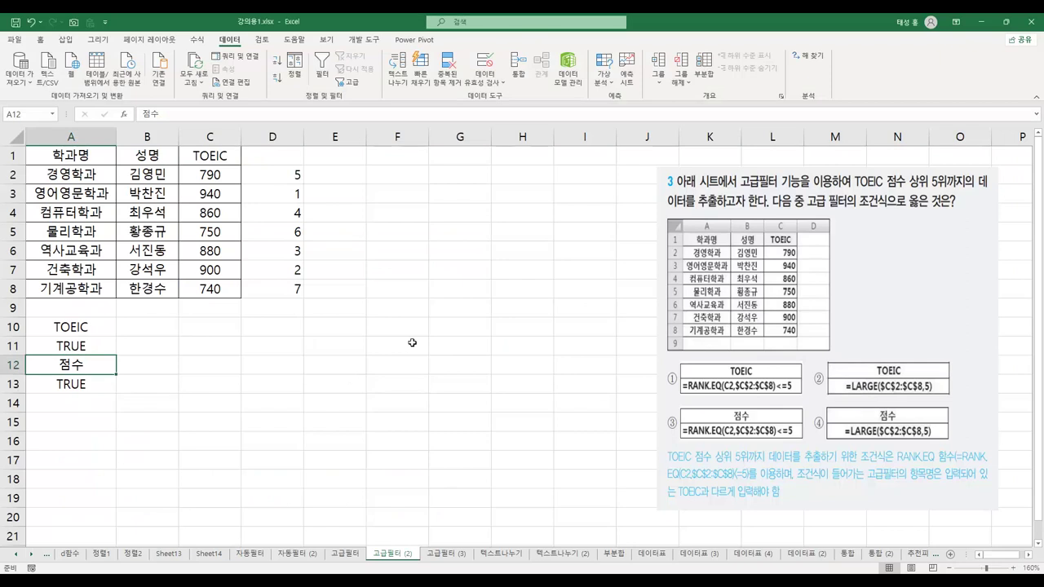
- Switch to the 고급필터 sheet and examine the 부서명 criteria in A9:B11
{"action": "left_click", "coordinate": [358, 555]}
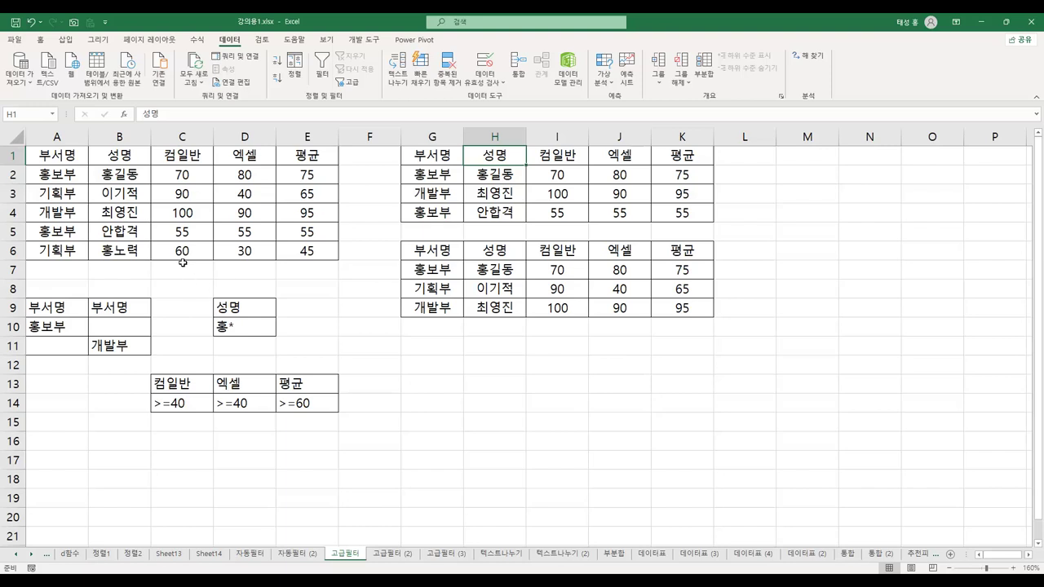
{"action": "left_click", "coordinate": [65, 308]}
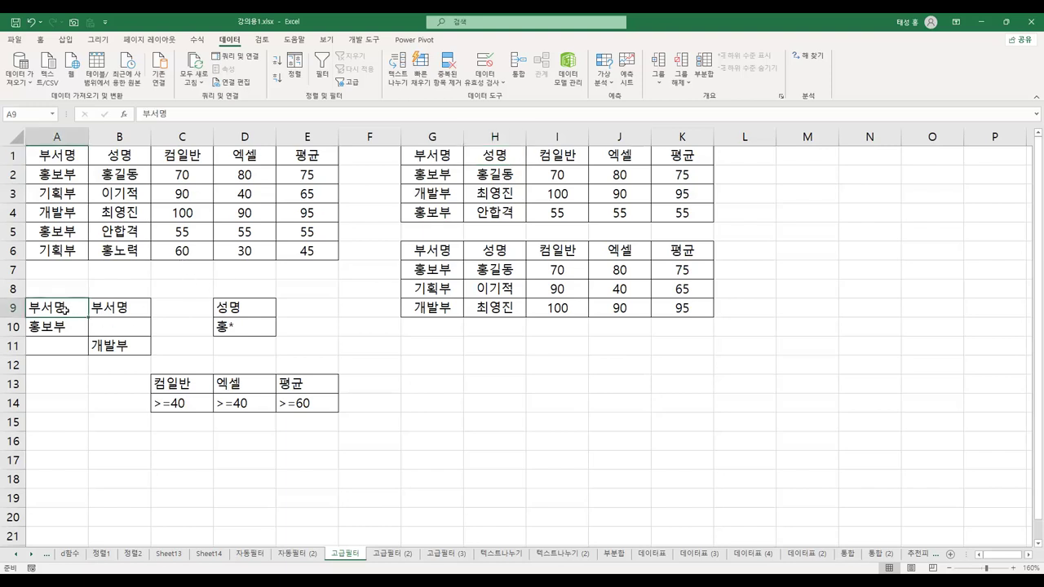
{"action": "left_click", "coordinate": [113, 312]}
{"action": "left_click", "coordinate": [67, 330]}
{"action": "left_click", "coordinate": [123, 349]}
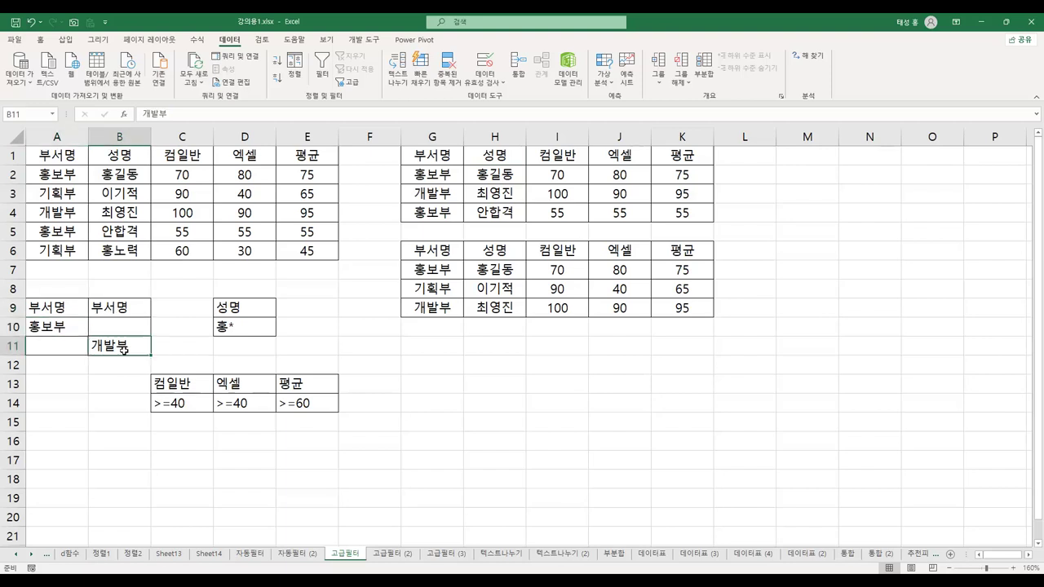
{"action": "left_click", "coordinate": [55, 330]}
{"action": "left_click", "coordinate": [128, 351]}
- Delete columns G through K, which hold the old extracted tables
{"action": "left_click_drag", "start_coordinate": [448, 138], "coordinate": [673, 137]}
{"action": "right_click", "coordinate": [671, 137]}
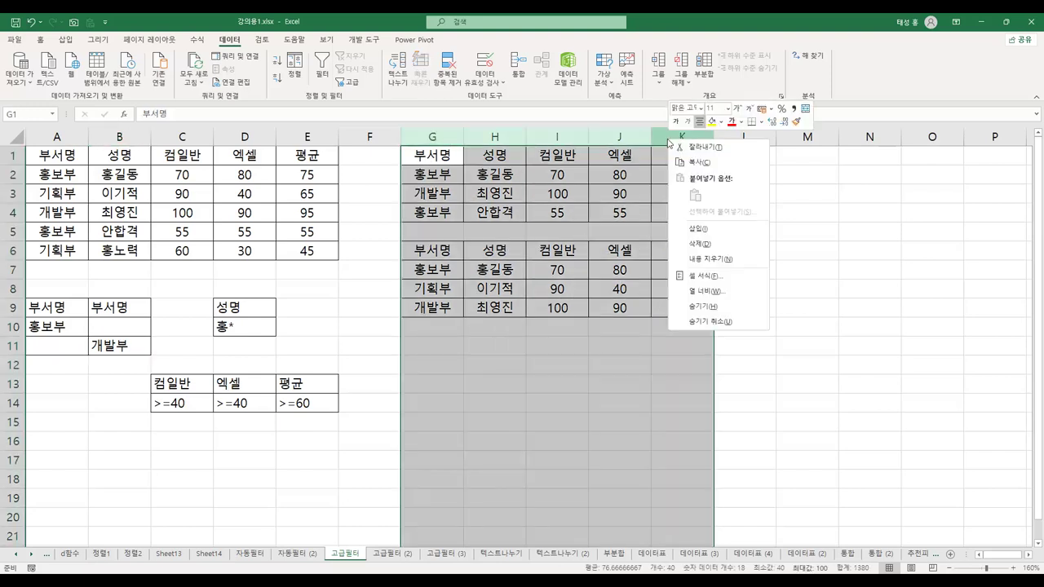
{"action": "left_click", "coordinate": [698, 243]}
{"action": "left_click", "coordinate": [454, 173]}
- Start an advanced filter on the A1:E6 data table and choose to copy the results to another location
{"action": "left_click", "coordinate": [126, 190]}
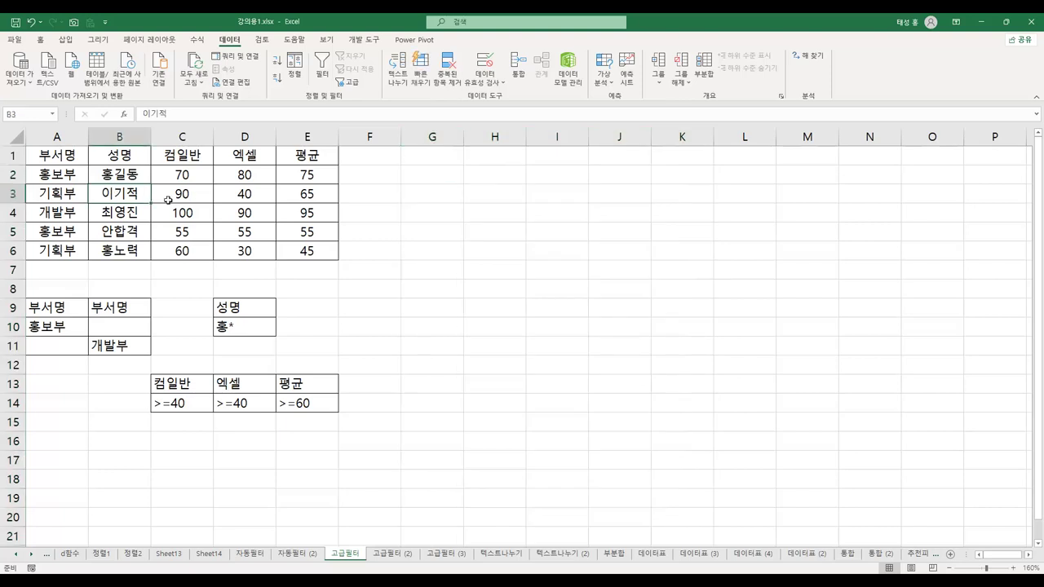
{"action": "left_click", "coordinate": [349, 82]}
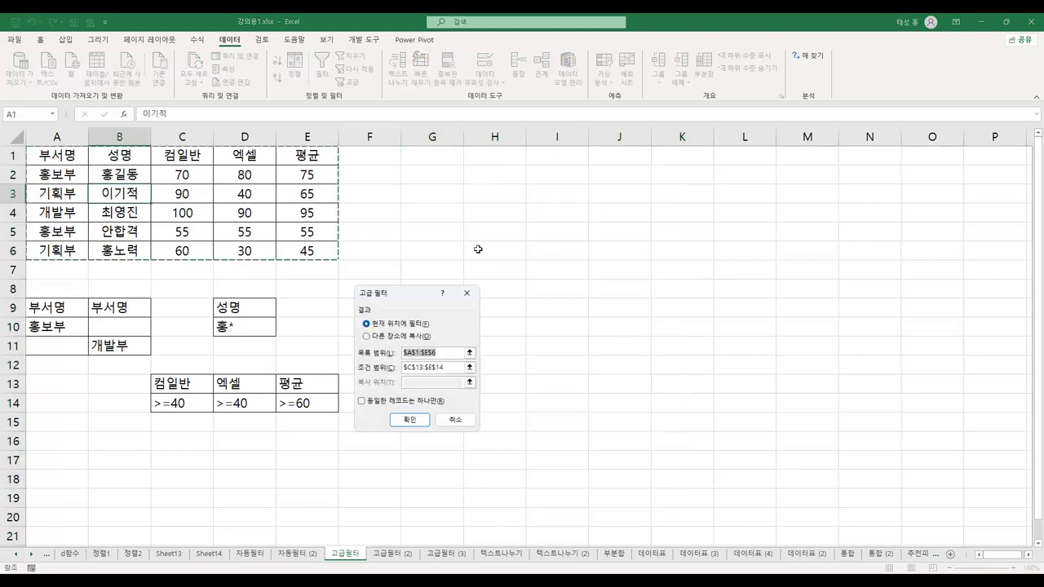
{"action": "left_click_drag", "start_coordinate": [408, 300], "coordinate": [477, 185]}
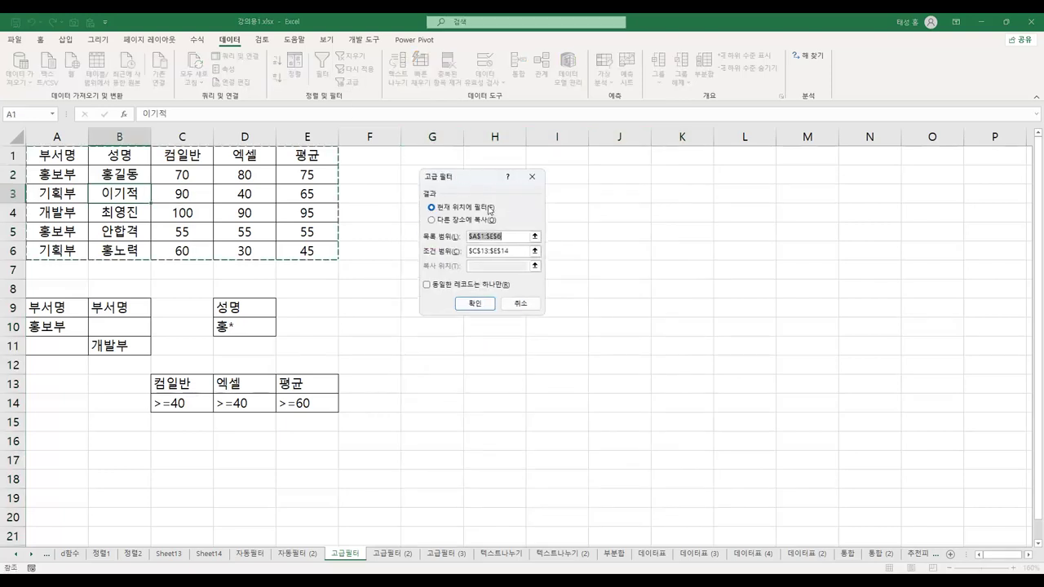
{"action": "left_click_drag", "start_coordinate": [425, 207], "coordinate": [495, 209]}
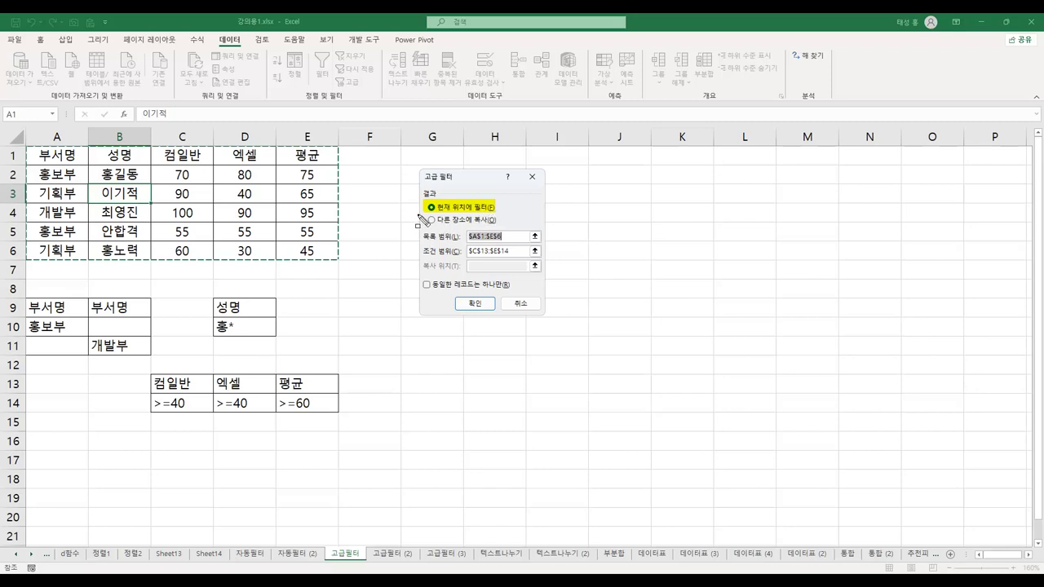
{"action": "left_click_drag", "start_coordinate": [419, 213], "coordinate": [503, 226]}
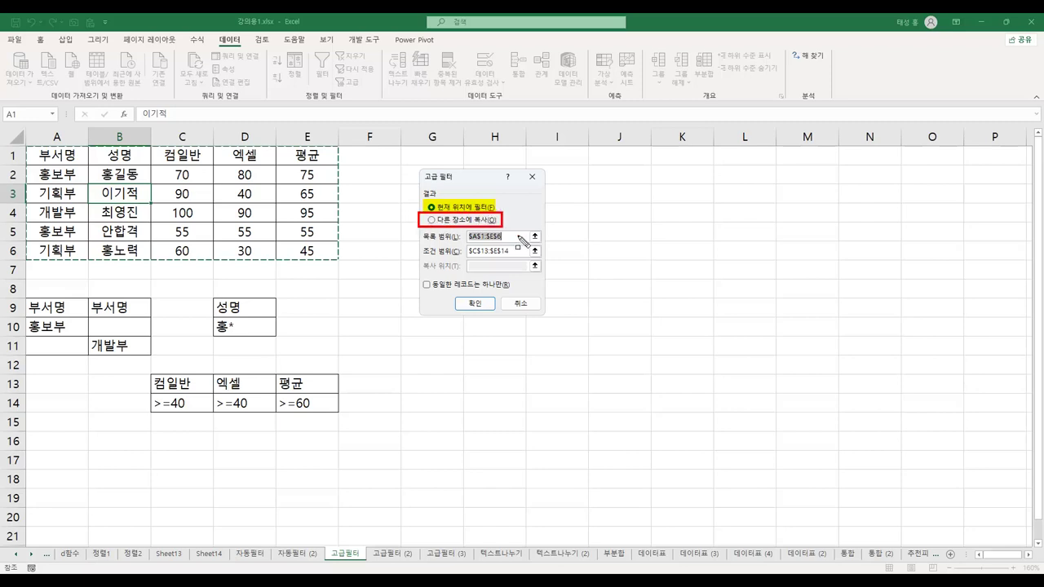
{"action": "key", "text": "Escape"}
{"action": "left_click", "coordinate": [444, 220]}
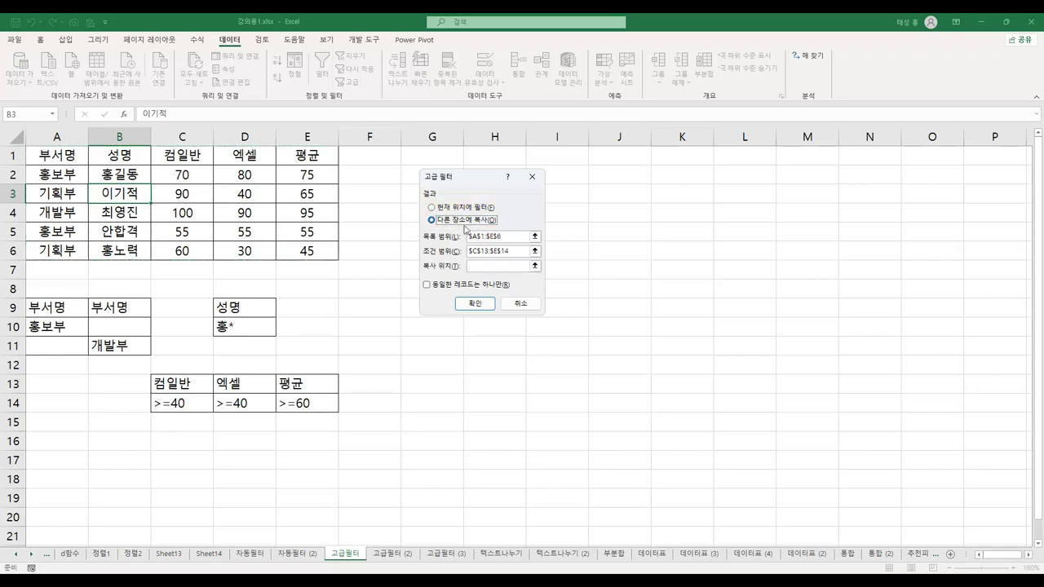
- Keep A1:E6 as the list range and set the criteria range to the 부서명 conditions in A9:B11
{"action": "left_click", "coordinate": [535, 237]}
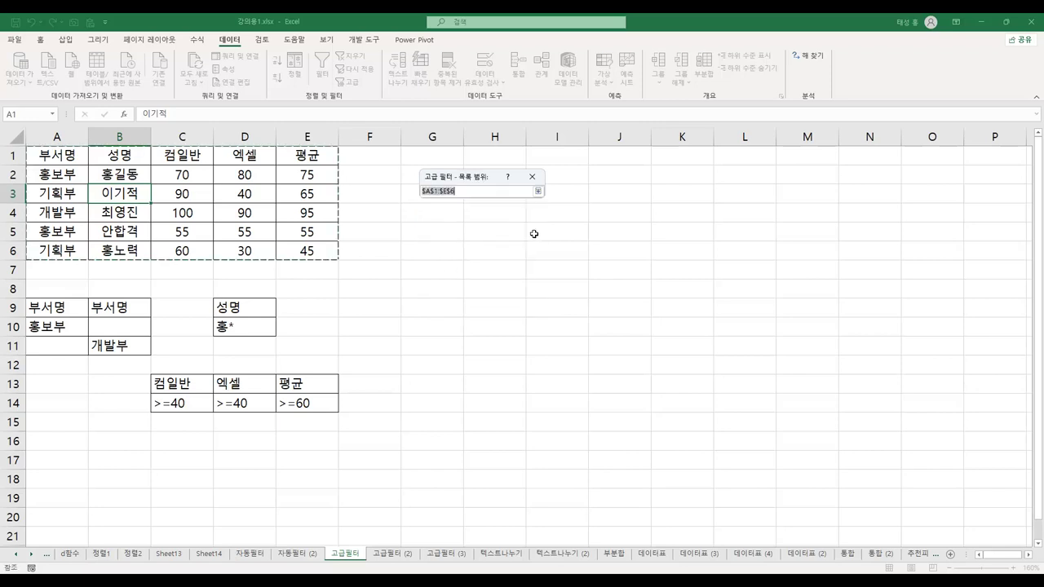
{"action": "left_click", "coordinate": [537, 191]}
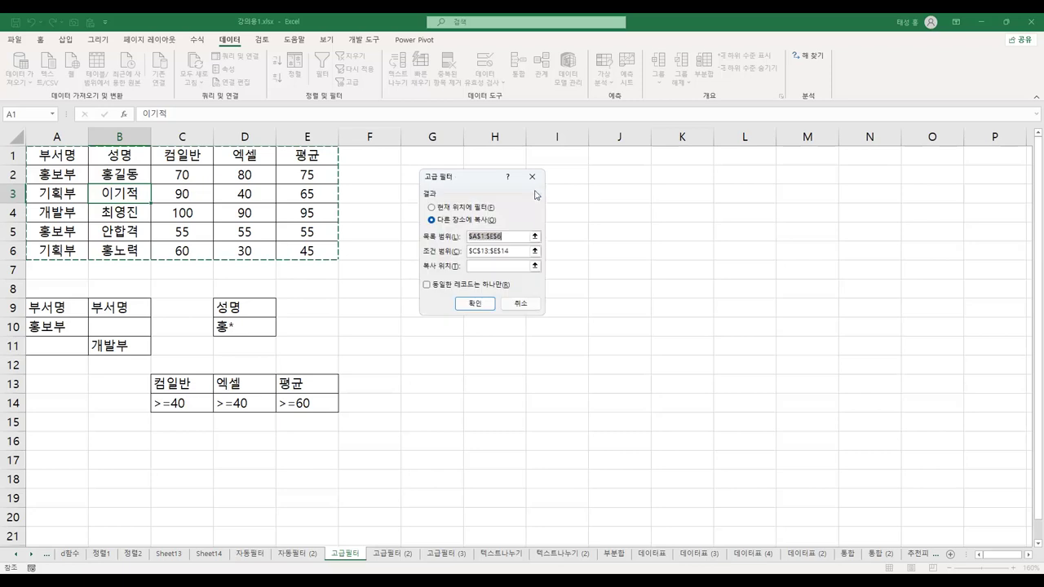
{"action": "left_click", "coordinate": [536, 251]}
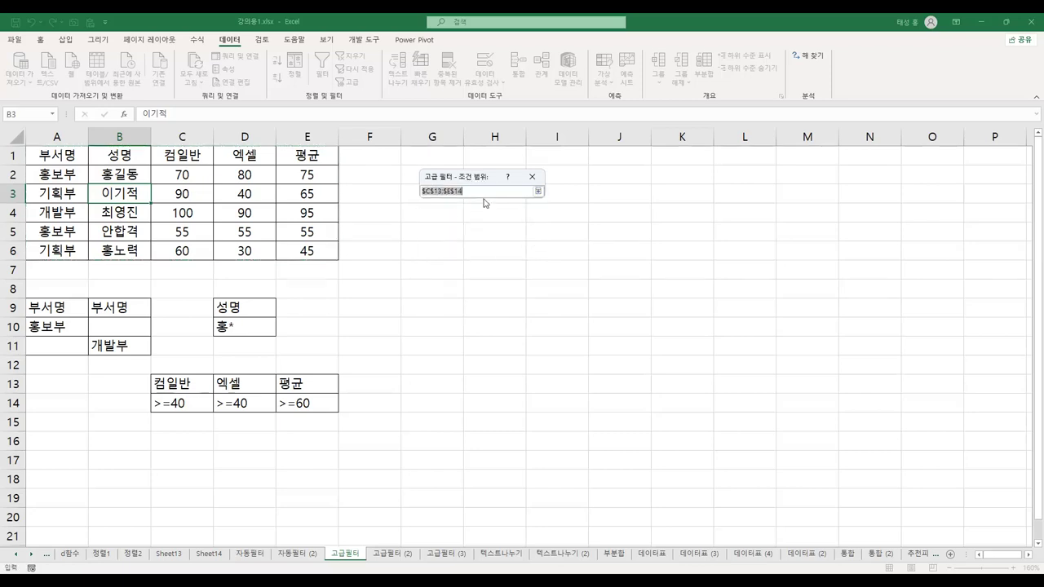
{"action": "left_click", "coordinate": [52, 308]}
{"action": "left_click_drag", "start_coordinate": [52, 308], "coordinate": [119, 346]}
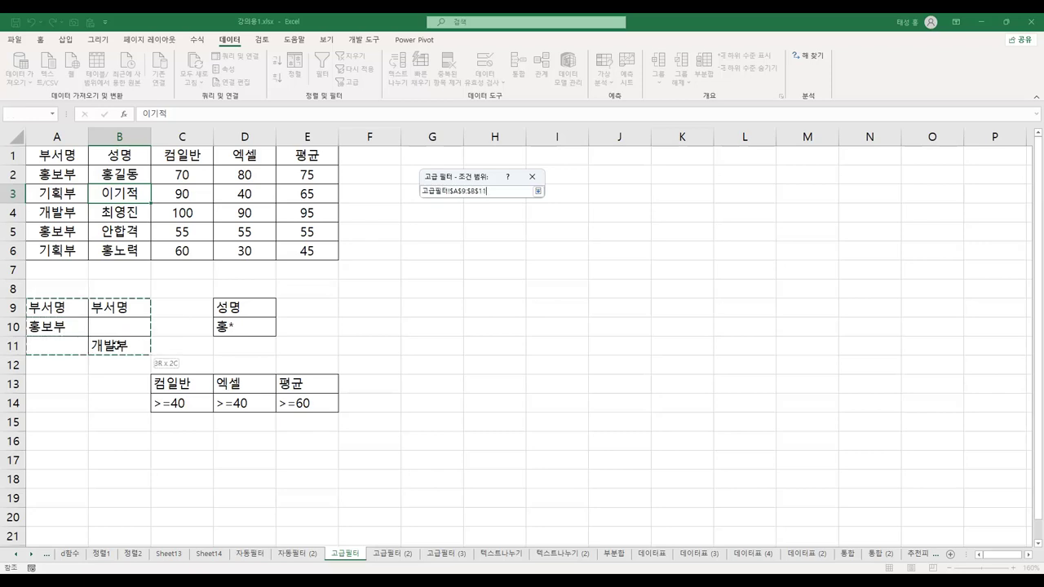
{"action": "left_click", "coordinate": [538, 191]}
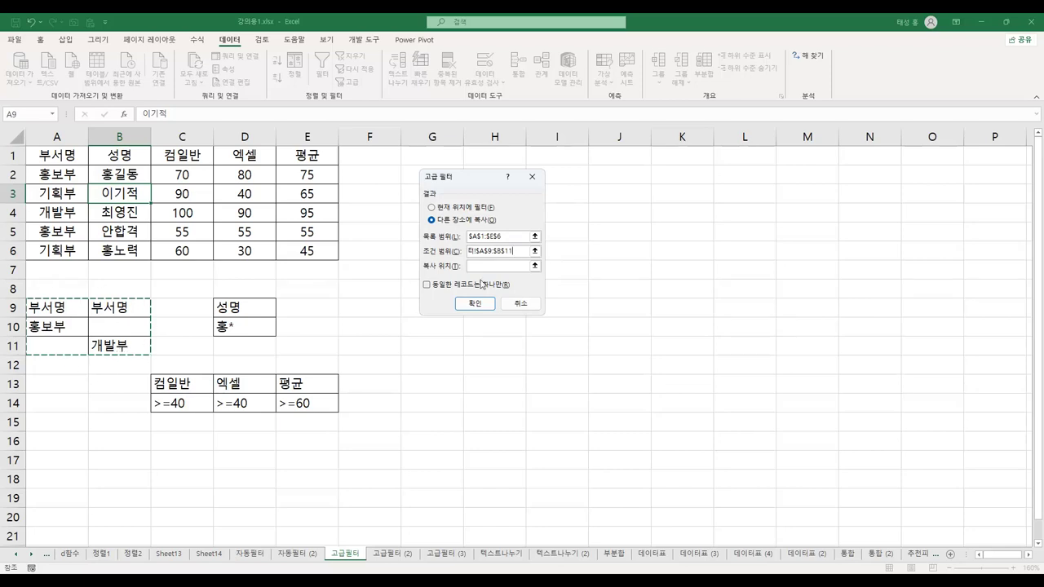
- Set the copy destination to cell G1 and run the advanced filter
{"action": "left_click", "coordinate": [502, 266]}
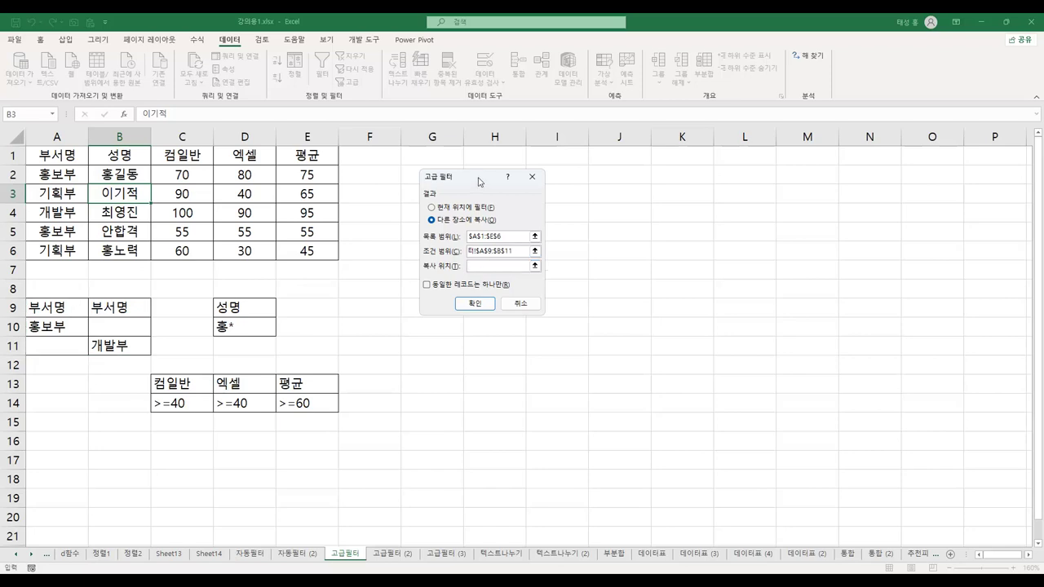
{"action": "left_click_drag", "start_coordinate": [479, 182], "coordinate": [729, 212]}
{"action": "left_click", "coordinate": [438, 159]}
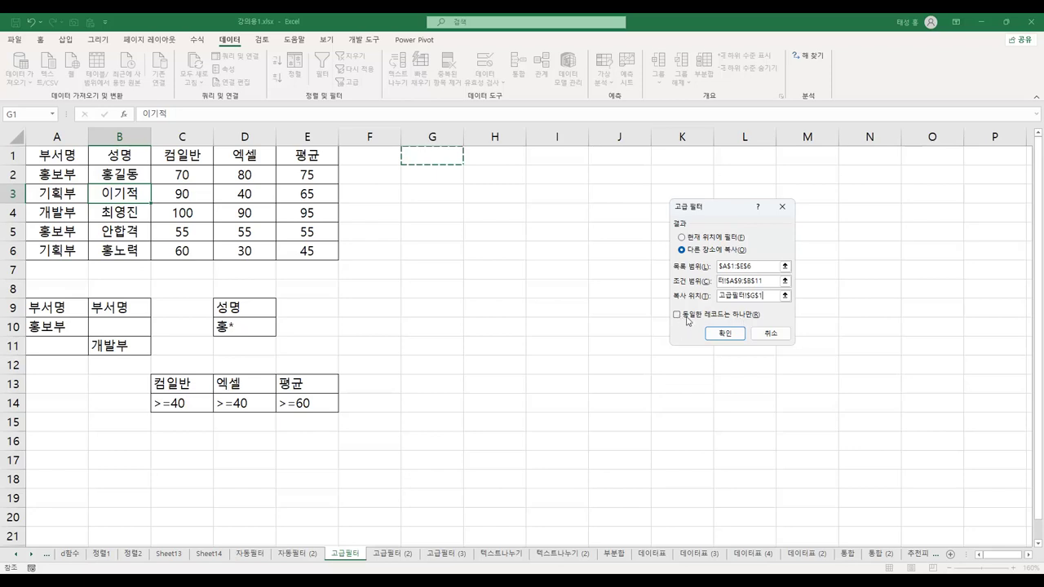
{"action": "left_click", "coordinate": [725, 332]}
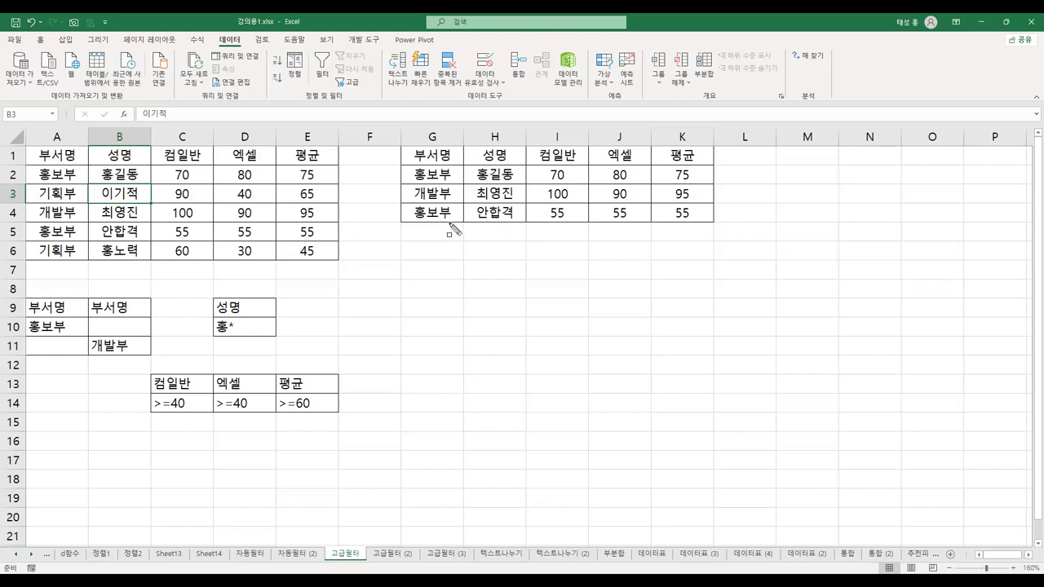
{"action": "mouse_move", "coordinate": [28, 300]}
{"action": "left_mouse_down"}
{"action": "mouse_move", "coordinate": [70, 345]}
{"action": "mouse_move", "coordinate": [149, 365]}
{"action": "mouse_move", "coordinate": [151, 354]}
{"action": "left_mouse_up"}
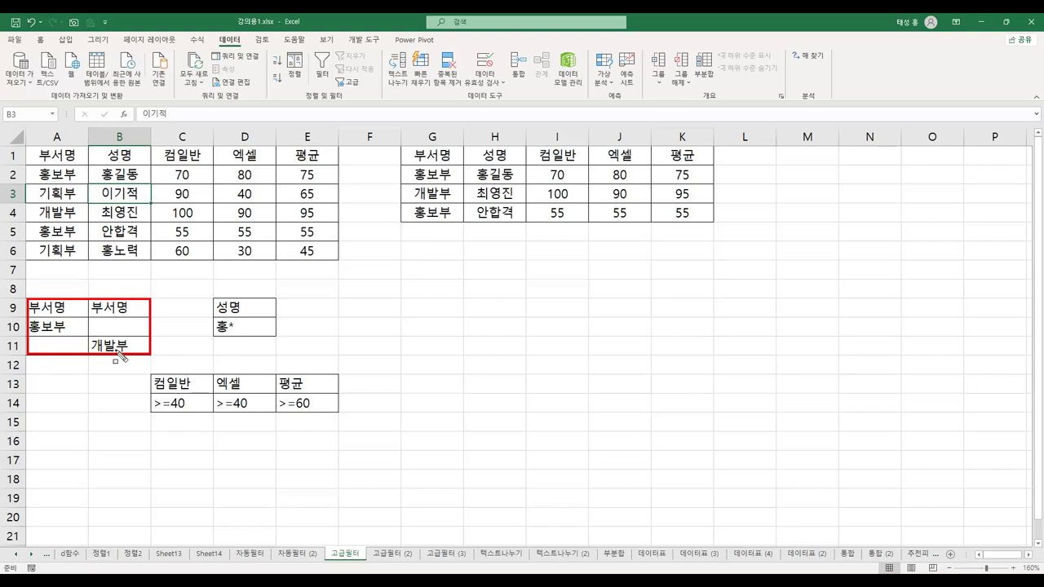
{"action": "left_click_drag", "start_coordinate": [71, 331], "coordinate": [93, 341]}
{"action": "mouse_move", "coordinate": [106, 318]}
{"action": "left_mouse_down"}
{"action": "mouse_move", "coordinate": [100, 326]}
{"action": "mouse_move", "coordinate": [110, 317]}
{"action": "mouse_move", "coordinate": [114, 335]}
{"action": "mouse_move", "coordinate": [120, 314]}
{"action": "mouse_move", "coordinate": [126, 333]}
{"action": "mouse_move", "coordinate": [93, 339]}
{"action": "left_mouse_up"}
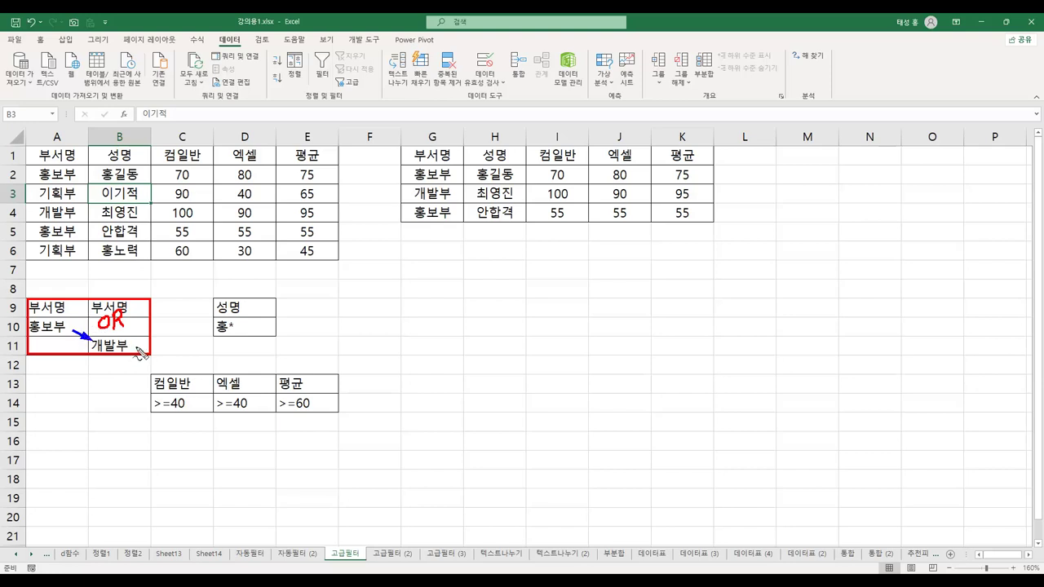
{"action": "key", "text": "e"}
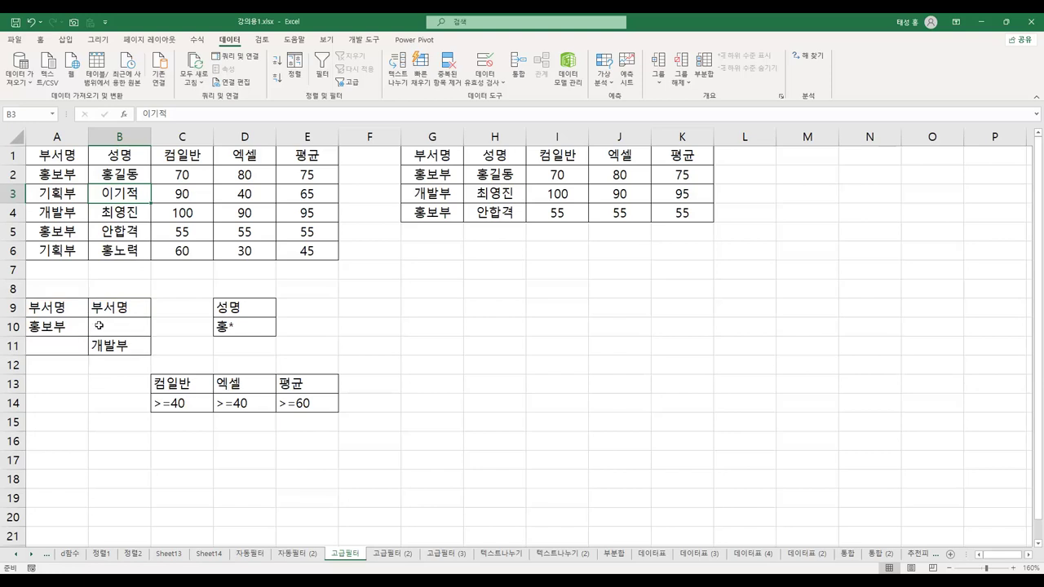
- Delete columns G through K to clear the records extracted by department
{"action": "left_click_drag", "start_coordinate": [432, 137], "coordinate": [682, 137]}
{"action": "right_click", "coordinate": [615, 138]}
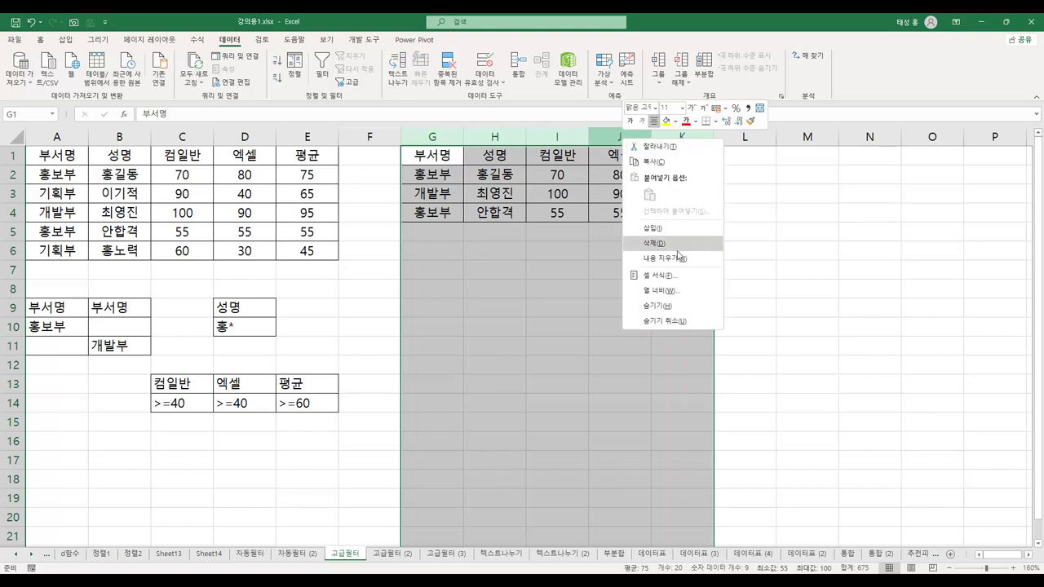
{"action": "left_click", "coordinate": [674, 248]}
{"action": "left_click", "coordinate": [441, 157]}
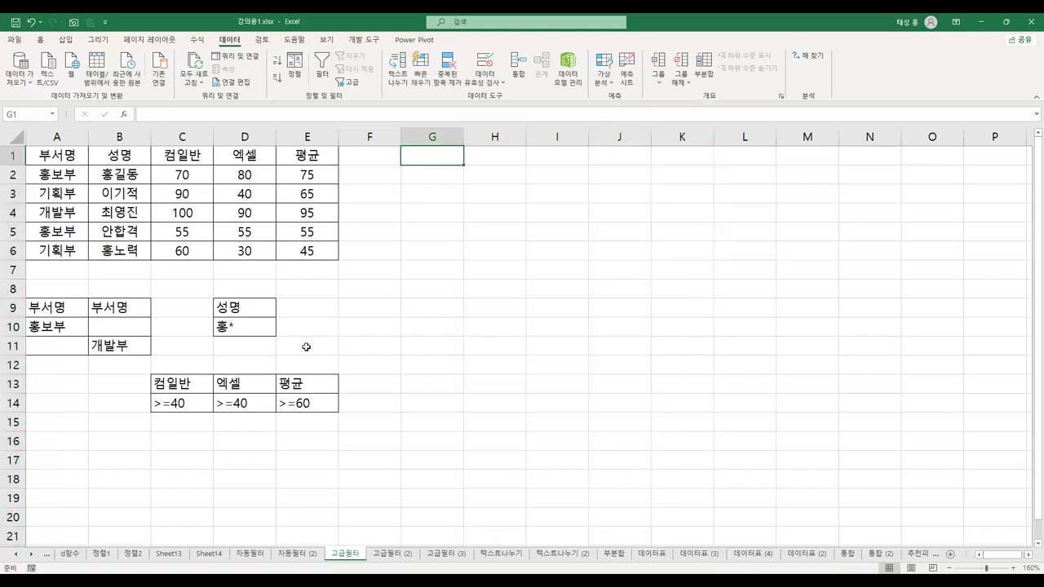
- Start another advanced filter that copies results to another location, keeping A1:E6 as the list range
{"action": "left_click", "coordinate": [239, 310]}
{"action": "left_click", "coordinate": [242, 326]}
{"action": "left_click", "coordinate": [246, 308]}
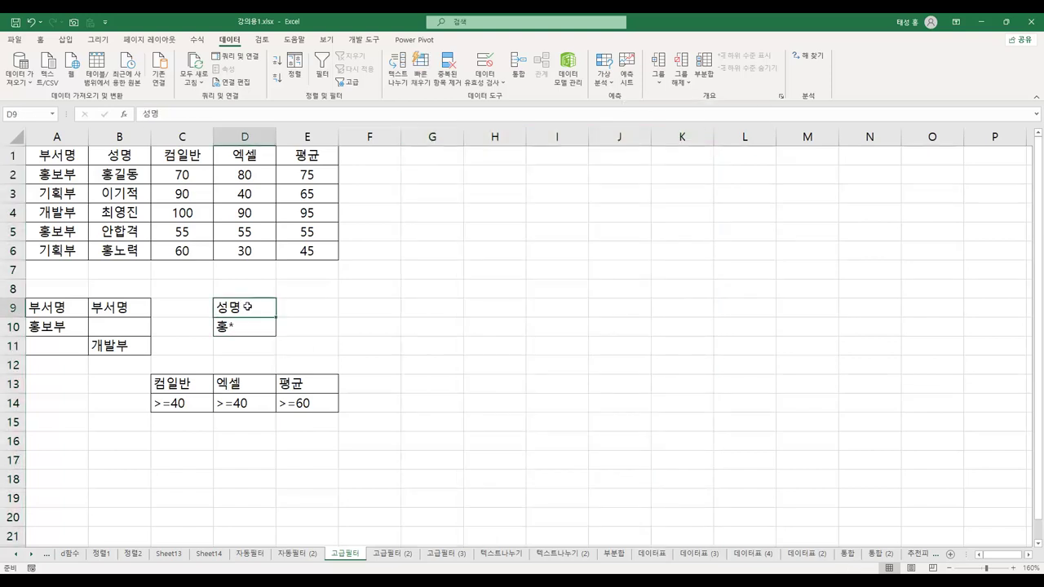
{"action": "left_click", "coordinate": [253, 213]}
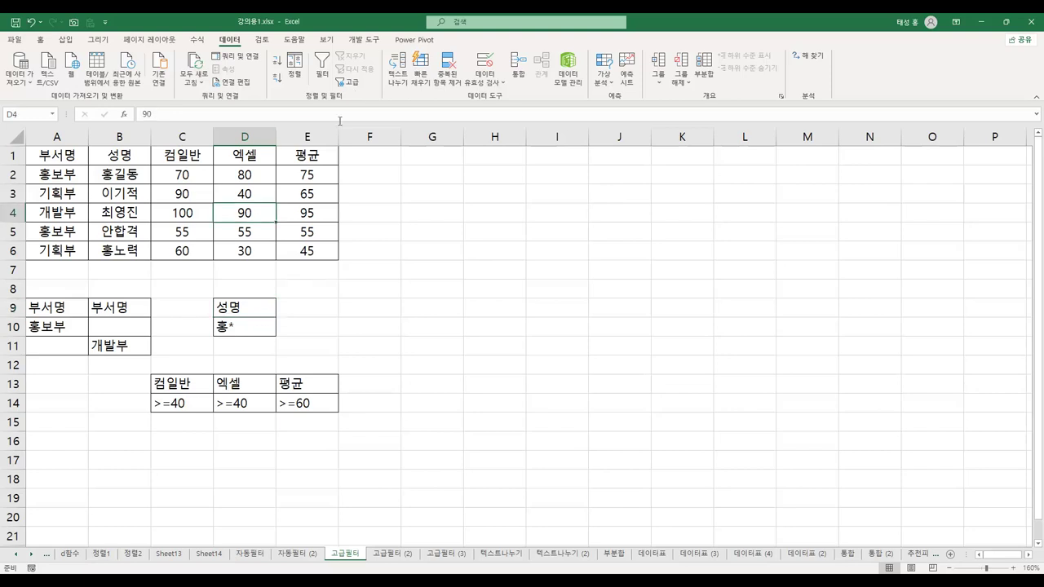
{"action": "left_click", "coordinate": [352, 82]}
{"action": "left_click_drag", "start_coordinate": [741, 211], "coordinate": [483, 228]}
{"action": "left_click", "coordinate": [457, 272]}
{"action": "left_click", "coordinate": [527, 284]}
{"action": "left_click", "coordinate": [47, 150]}
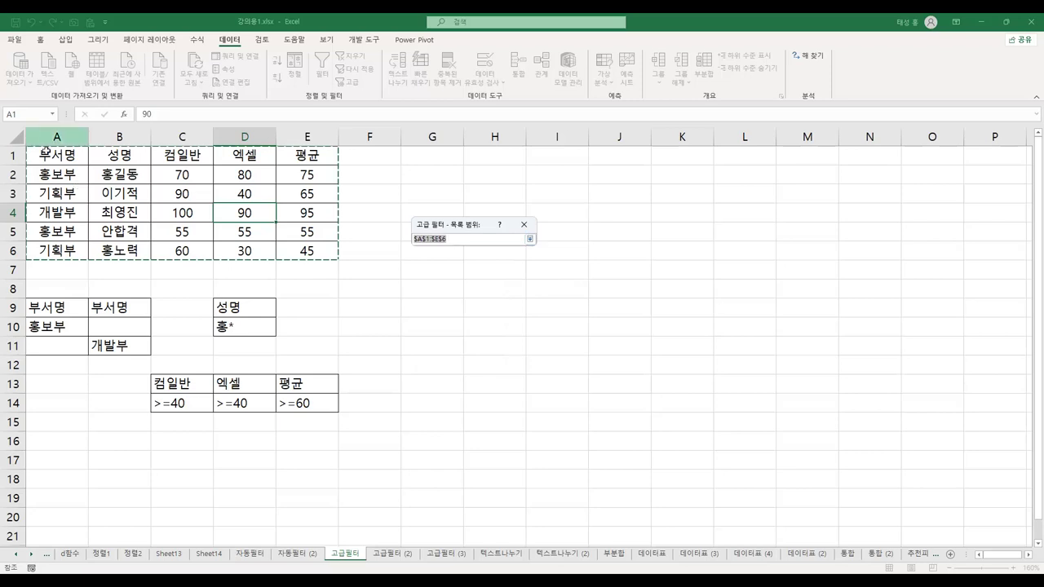
{"action": "left_click", "coordinate": [529, 238]}
- Set the criteria range to the 성명 condition in D9:D10, set the copy destination to G1, and run the filter
{"action": "left_click", "coordinate": [526, 299]}
{"action": "left_click_drag", "start_coordinate": [255, 306], "coordinate": [254, 327]}
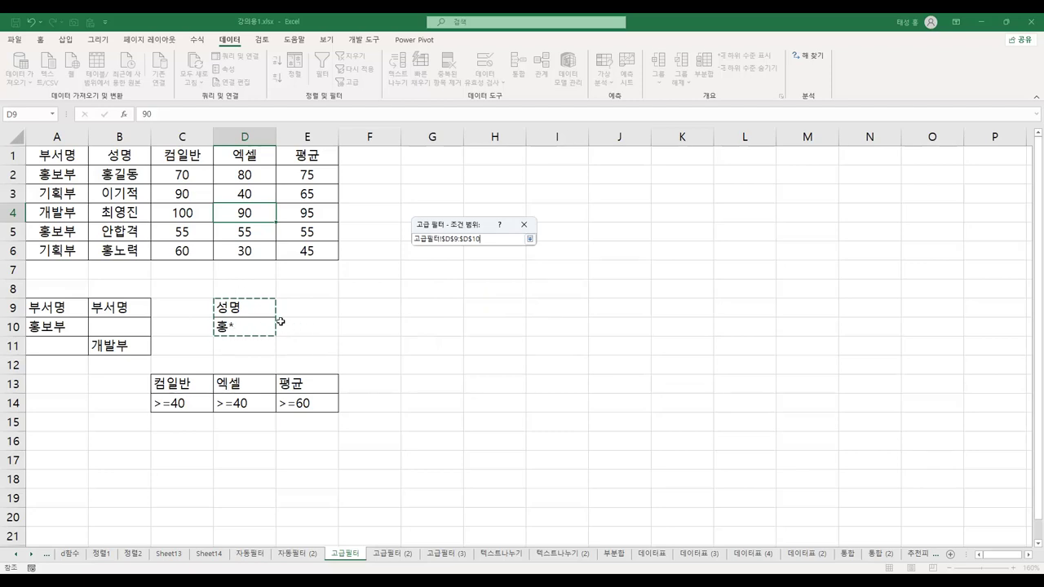
{"action": "left_click", "coordinate": [530, 239]}
{"action": "left_click", "coordinate": [477, 314]}
{"action": "left_click", "coordinate": [447, 158]}
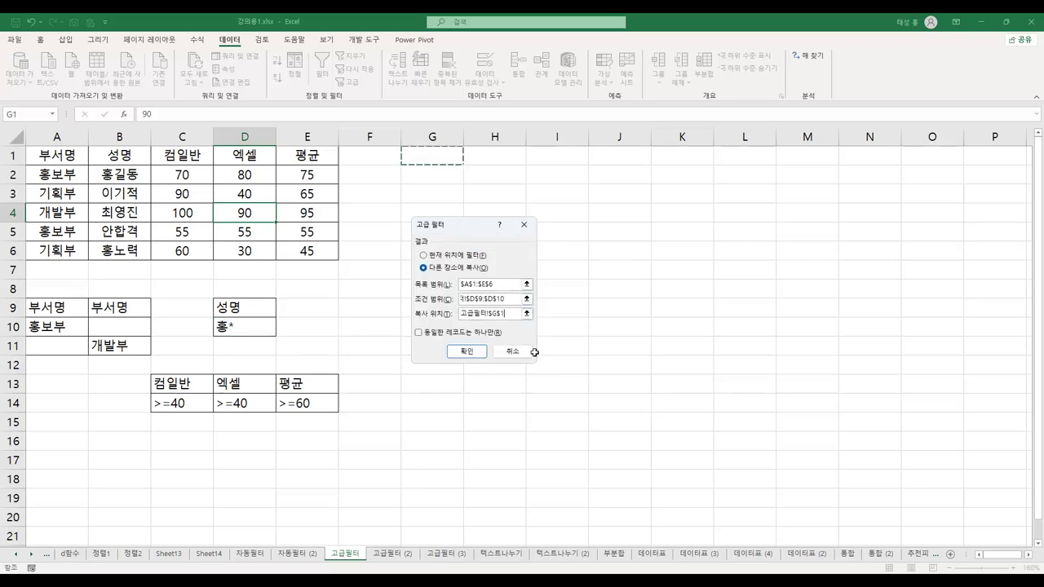
{"action": "left_click", "coordinate": [469, 351]}
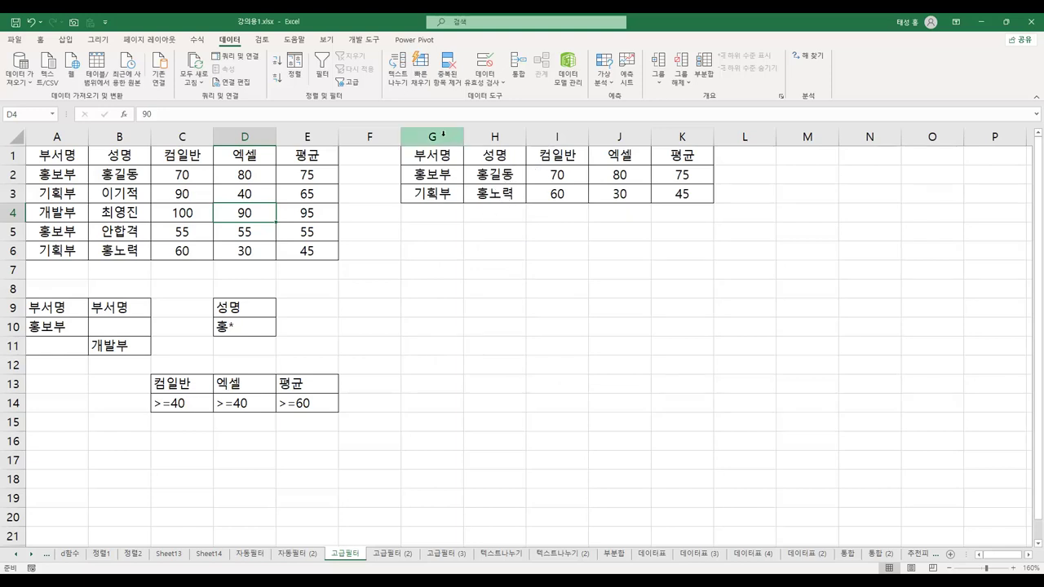
- Delete columns G through K to clear the records extracted by name
{"action": "left_click_drag", "start_coordinate": [448, 140], "coordinate": [679, 137]}
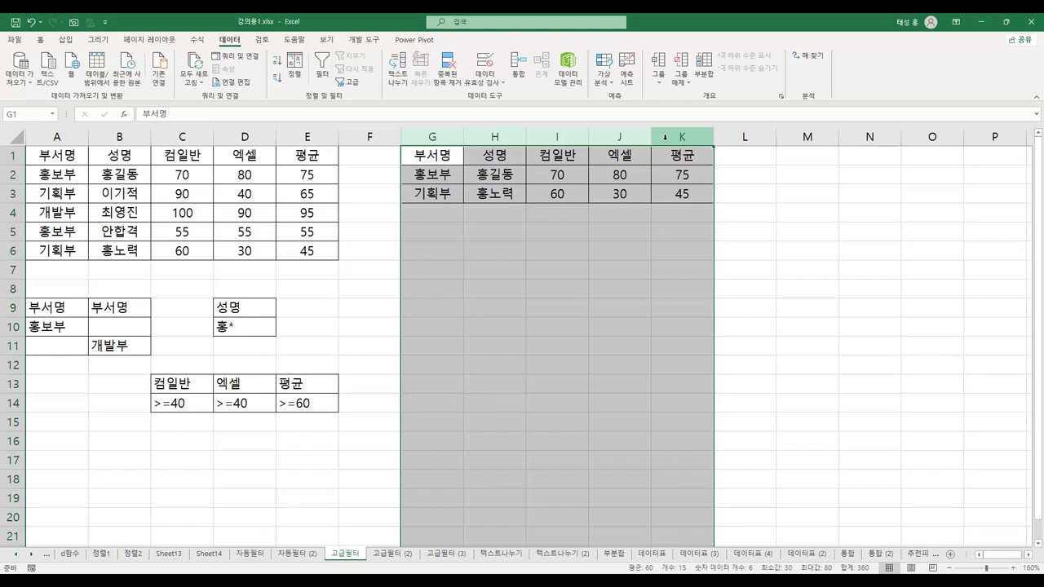
{"action": "right_click", "coordinate": [665, 137]}
{"action": "left_click", "coordinate": [702, 245]}
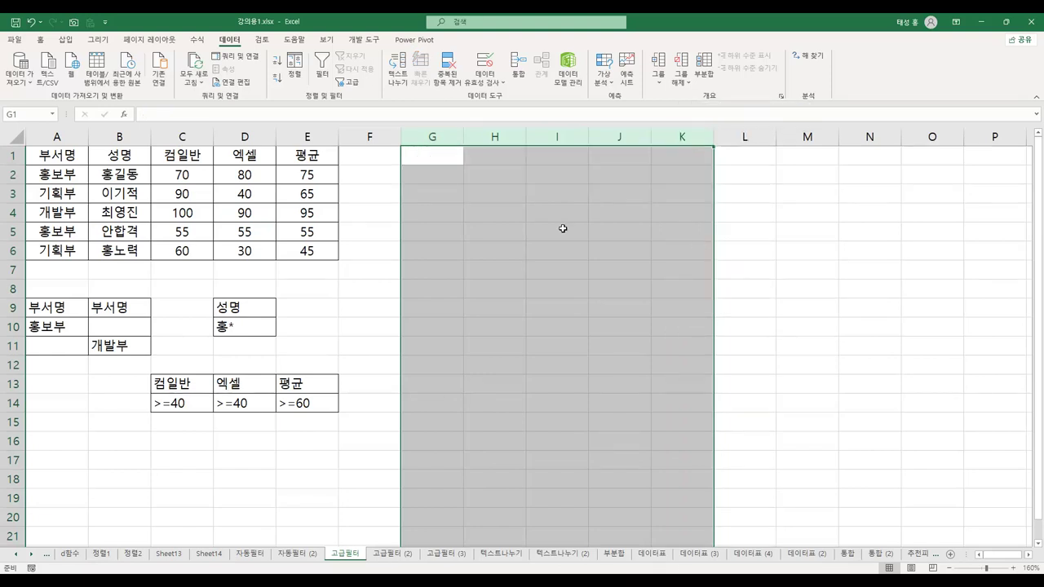
{"action": "left_click", "coordinate": [425, 159]}
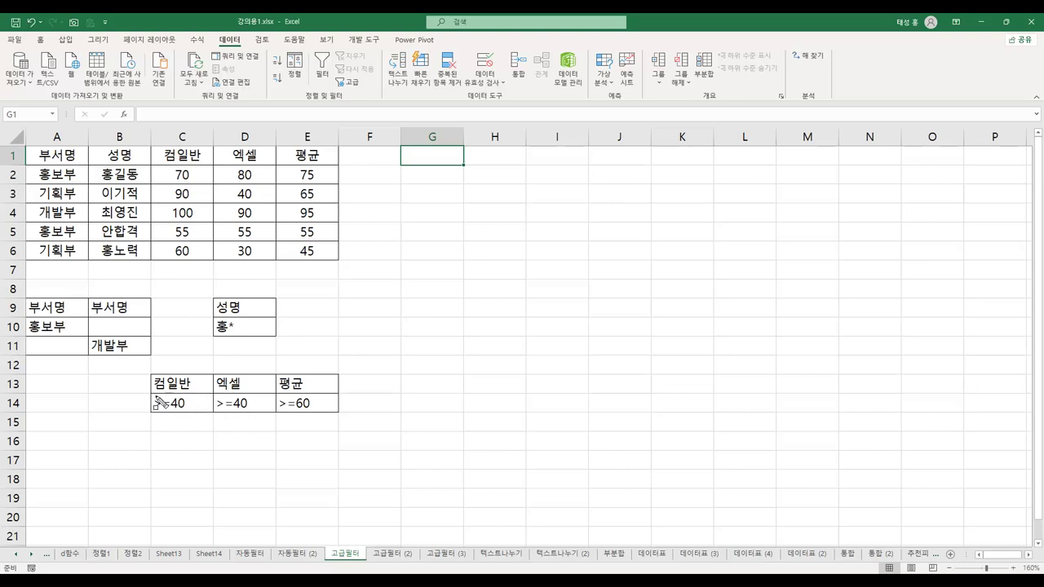
{"action": "mouse_move", "coordinate": [150, 375]}
{"action": "left_mouse_down"}
{"action": "mouse_move", "coordinate": [168, 422]}
{"action": "mouse_move", "coordinate": [338, 420]}
{"action": "left_mouse_up"}
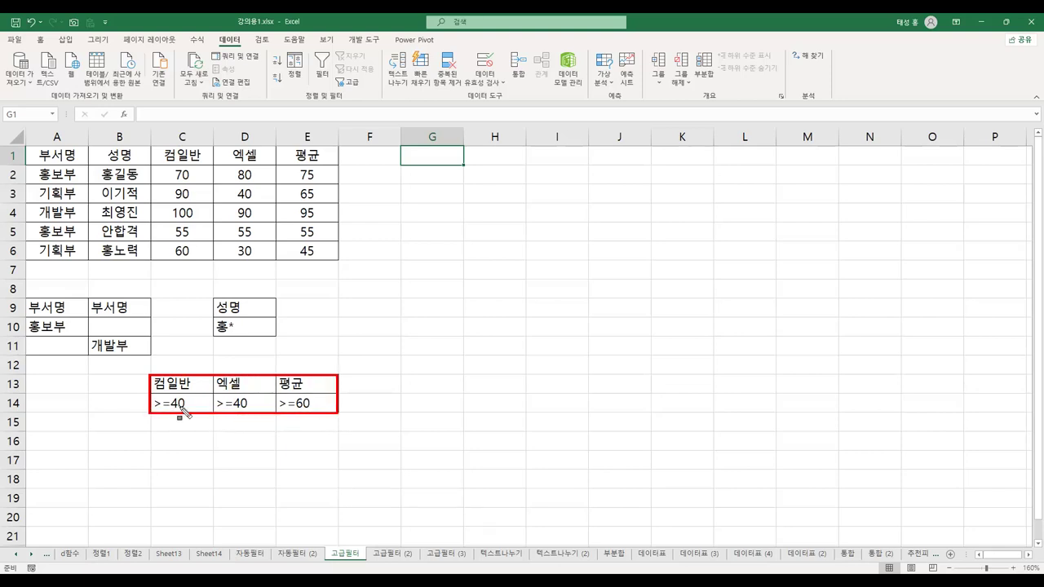
{"action": "left_click_drag", "start_coordinate": [147, 405], "coordinate": [337, 413]}
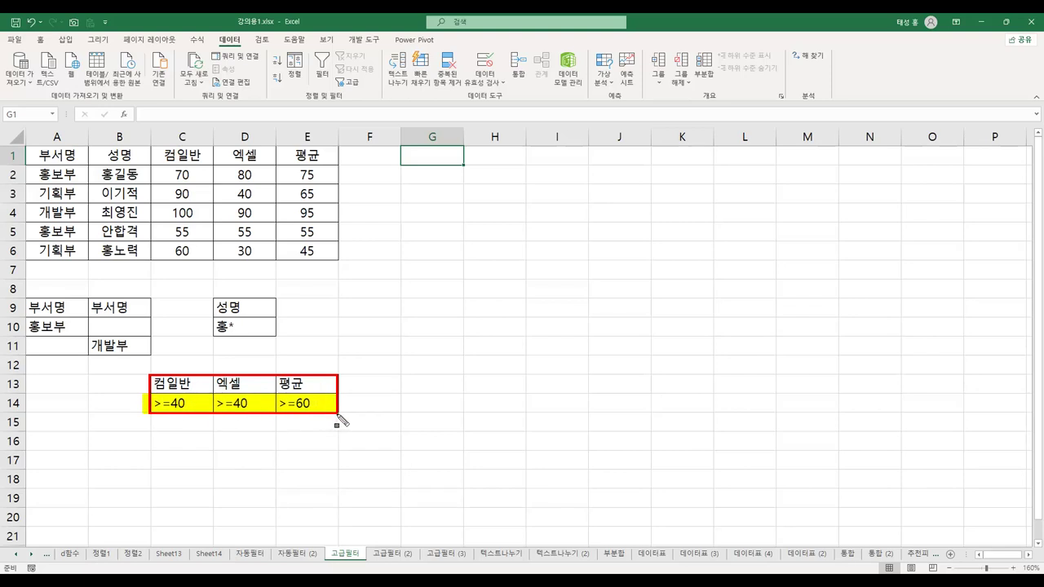
{"action": "key", "text": "Escape"}
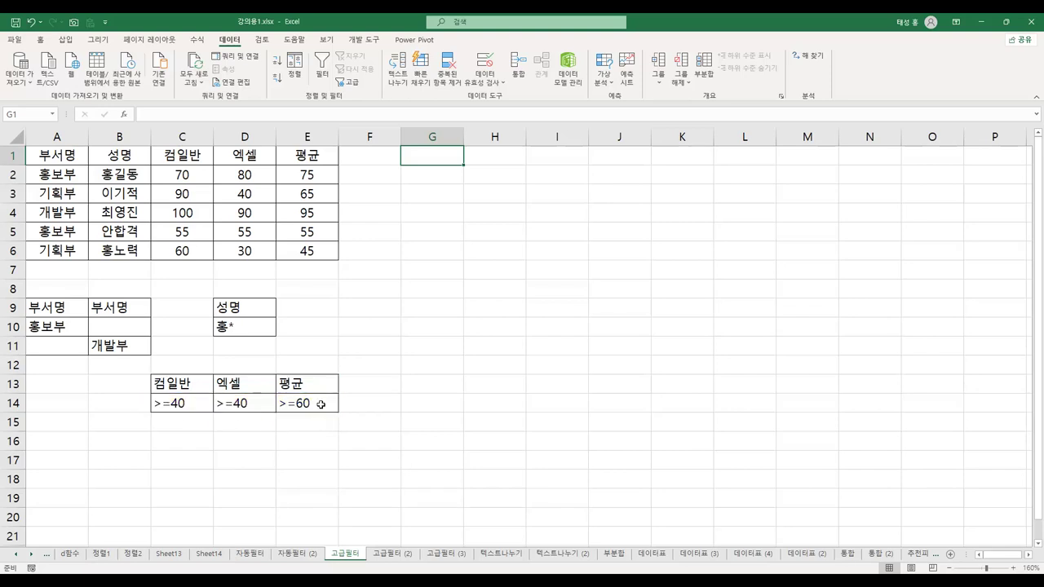
- Start an advanced filter that copies results to another location, with A1:E6 kept as the list range
{"action": "left_click", "coordinate": [349, 82]}
{"action": "left_click", "coordinate": [469, 269]}
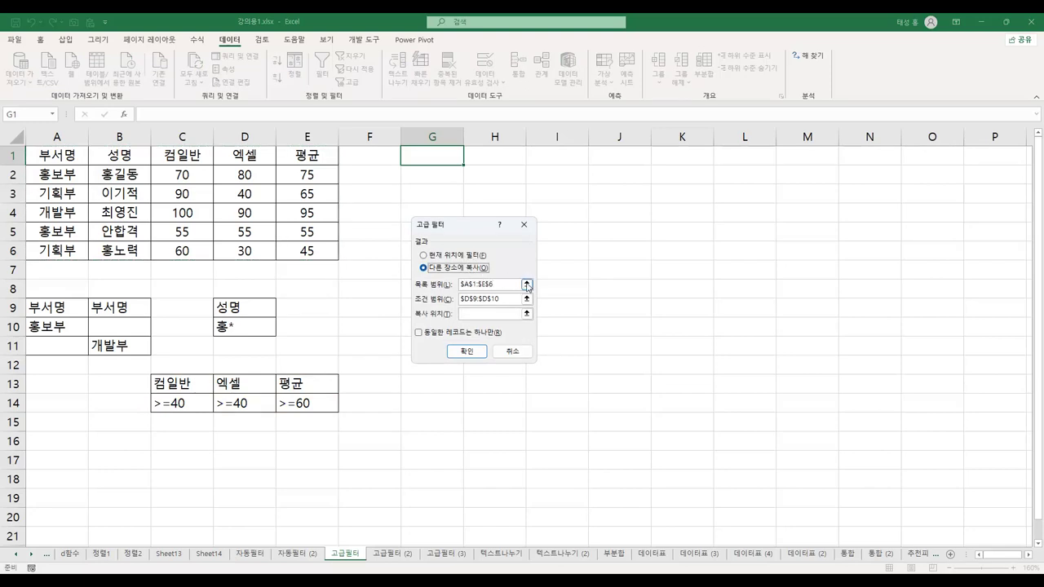
{"action": "left_click", "coordinate": [527, 284]}
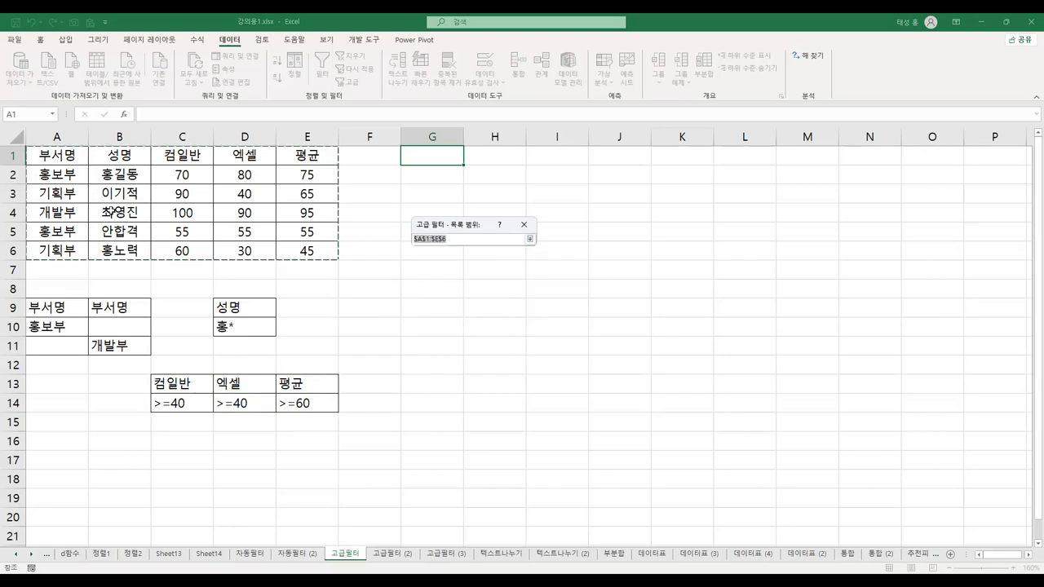
{"action": "left_click", "coordinate": [530, 239]}
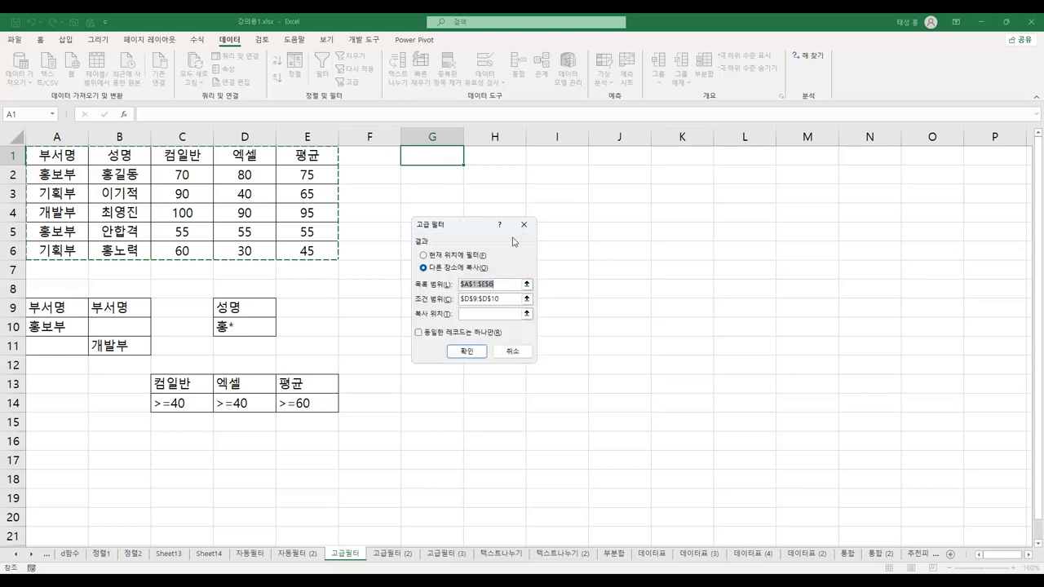
- Set the criteria range to the score conditions in C13:E14, set the copy destination to G1, and run the filter
{"action": "left_click", "coordinate": [527, 298]}
{"action": "left_click_drag", "start_coordinate": [167, 386], "coordinate": [295, 404]}
{"action": "left_click", "coordinate": [530, 239]}
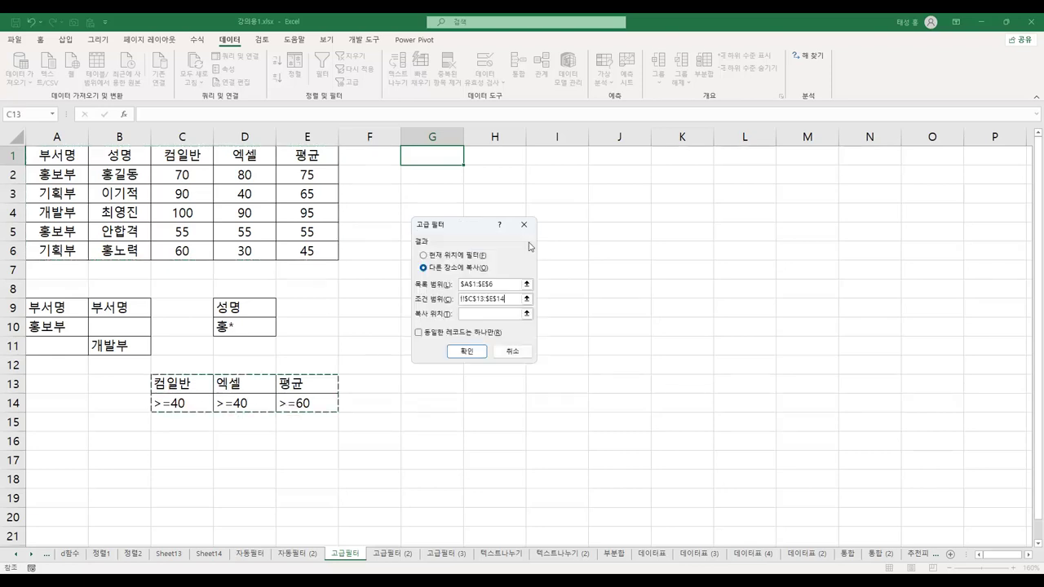
{"action": "left_click", "coordinate": [464, 316]}
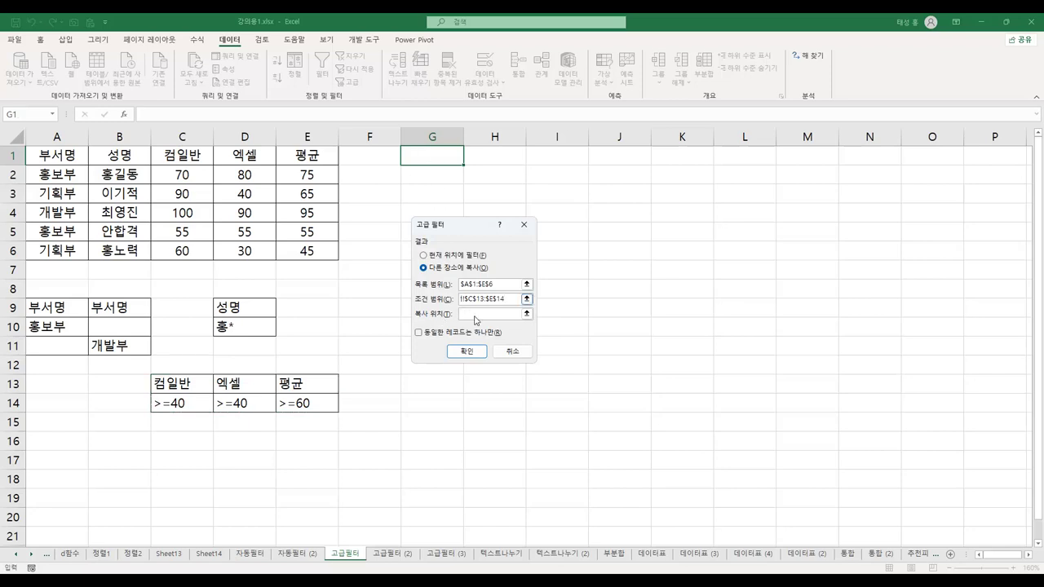
{"action": "left_click", "coordinate": [441, 156]}
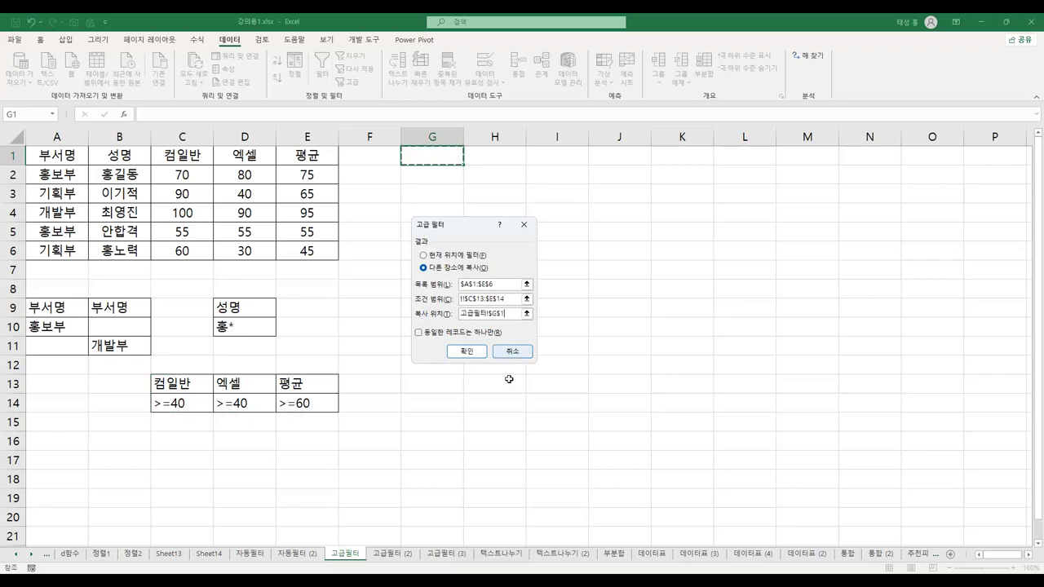
{"action": "left_click", "coordinate": [468, 352]}
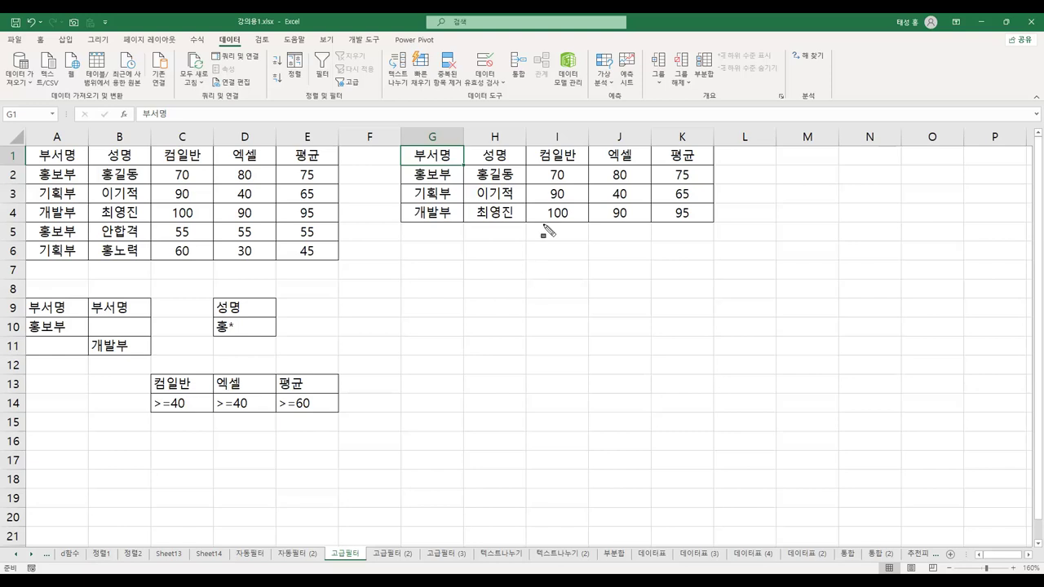
{"action": "mouse_move", "coordinate": [532, 168]}
{"action": "left_mouse_down"}
{"action": "mouse_move", "coordinate": [705, 184]}
{"action": "mouse_move", "coordinate": [710, 219]}
{"action": "left_mouse_up"}
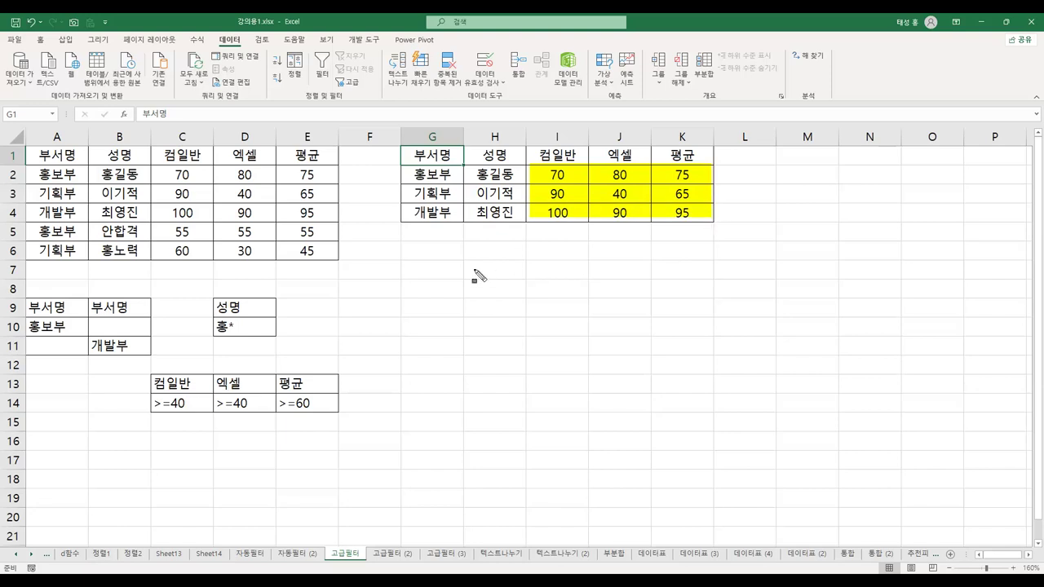
{"action": "key", "text": "Escape"}
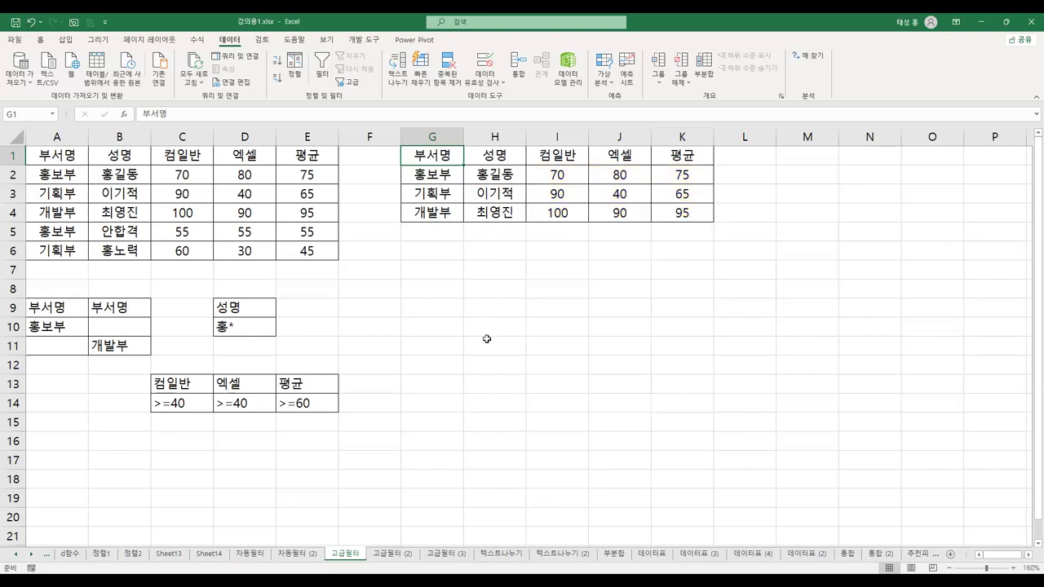
- Switch to the 고급필터 (2) sheet and move the question picture closer to the data, starting at about column G
{"action": "left_click", "coordinate": [392, 554]}
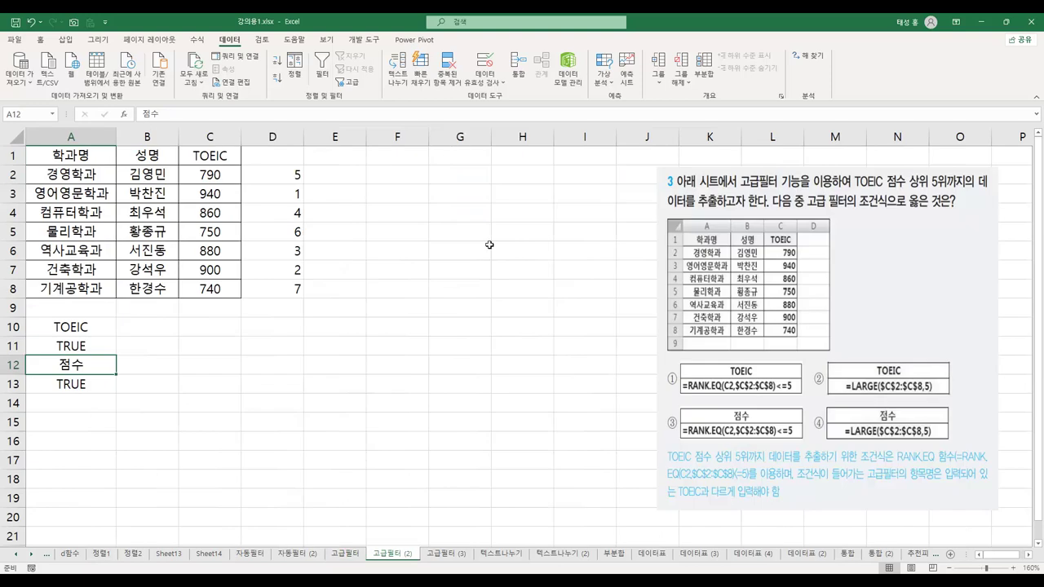
{"action": "left_click_drag", "start_coordinate": [740, 269], "coordinate": [550, 271]}
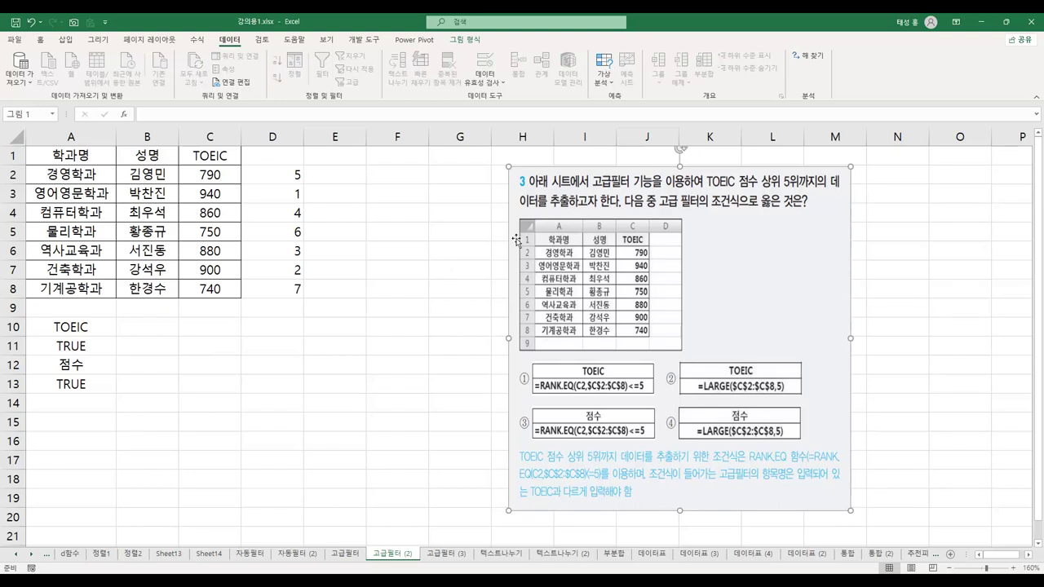
{"action": "left_click_drag", "start_coordinate": [571, 298], "coordinate": [500, 301]}
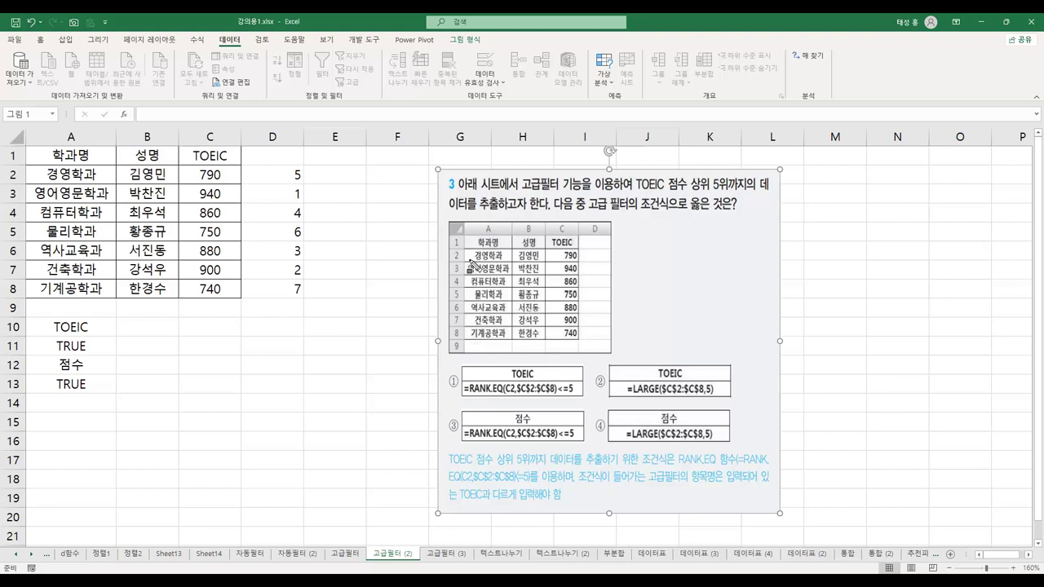
{"action": "left_click_drag", "start_coordinate": [582, 204], "coordinate": [638, 204]}
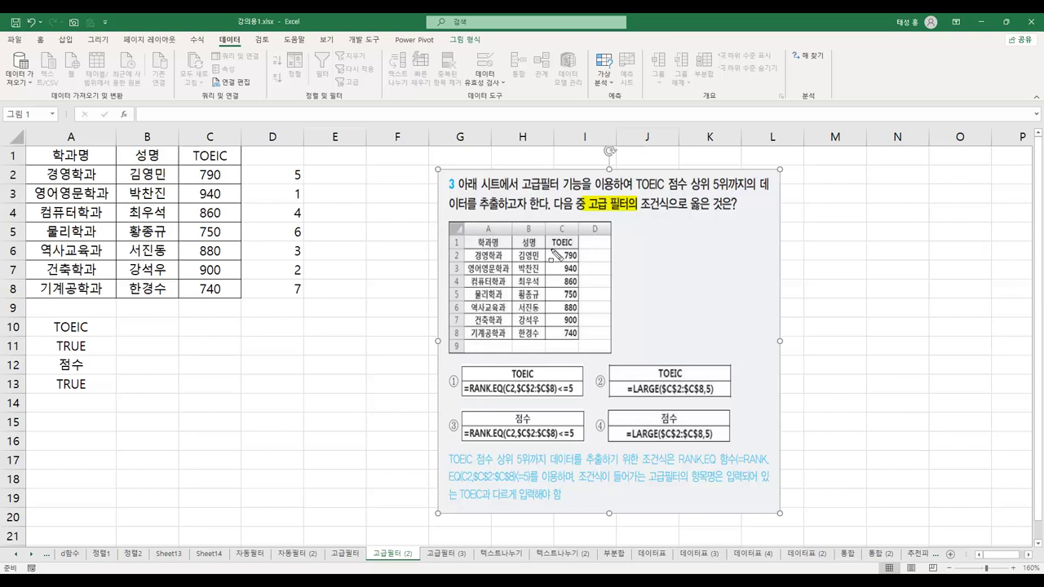
{"action": "left_click_drag", "start_coordinate": [552, 248], "coordinate": [573, 247]}
{"action": "left_click_drag", "start_coordinate": [509, 374], "coordinate": [532, 375]}
{"action": "left_click_drag", "start_coordinate": [657, 374], "coordinate": [685, 374]}
{"action": "left_click_drag", "start_coordinate": [687, 173], "coordinate": [739, 203]}
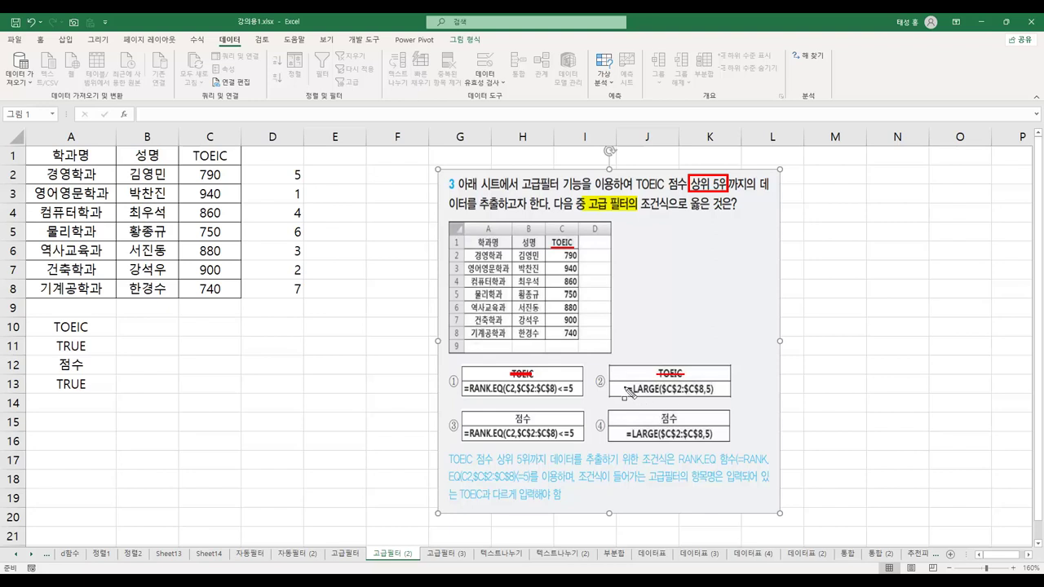
{"action": "left_click_drag", "start_coordinate": [626, 389], "coordinate": [659, 389]}
{"action": "left_click_drag", "start_coordinate": [627, 433], "coordinate": [657, 434]}
{"action": "left_click_drag", "start_coordinate": [444, 415], "coordinate": [445, 432]}
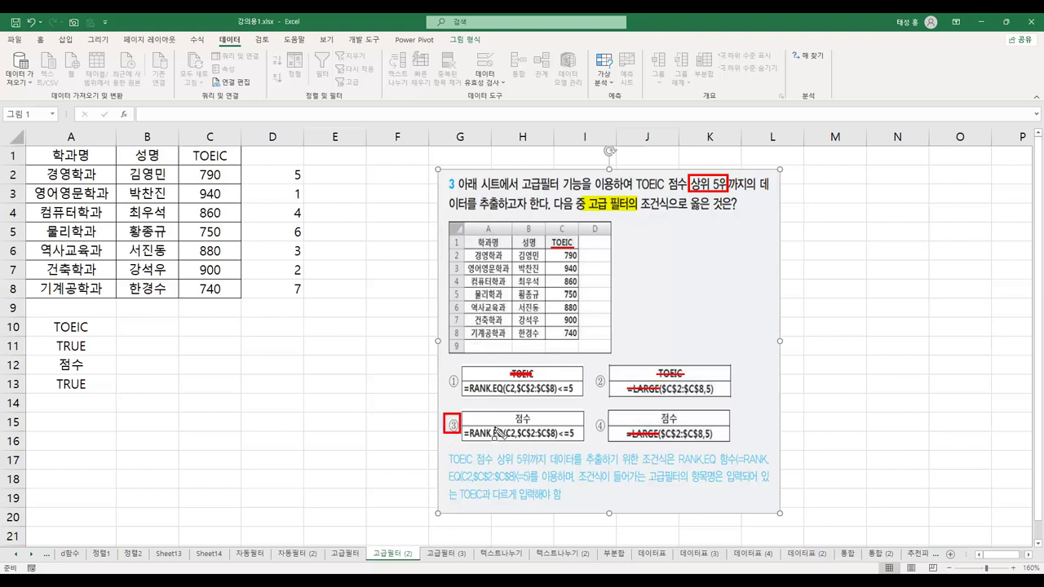
{"action": "key", "text": "Escape"}
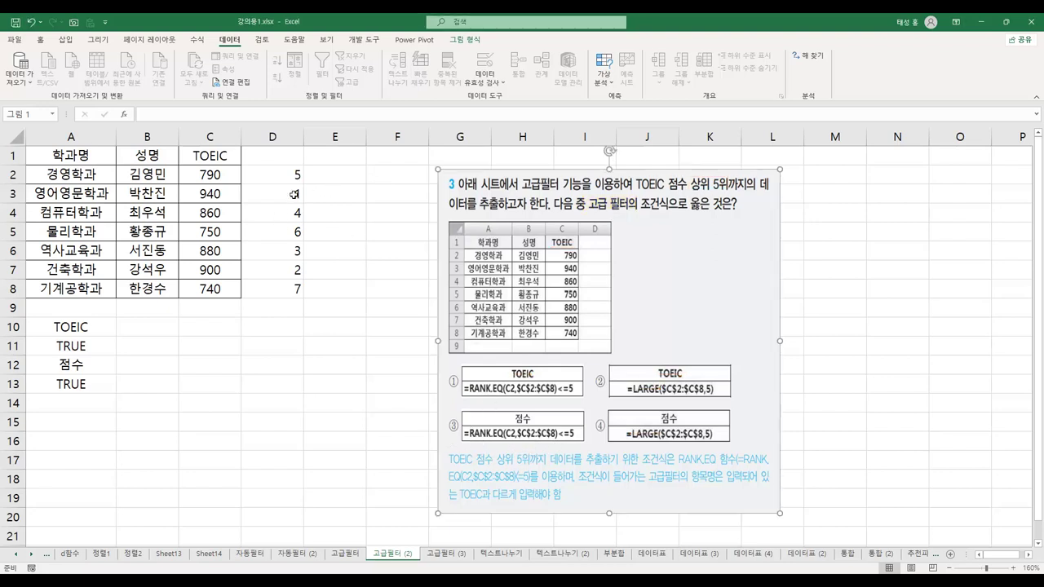
- Examine the RANK.EQ formula in D2 that ranks the TOEIC scores, leaving it unchanged
{"action": "left_click", "coordinate": [293, 174]}
{"action": "key", "text": "F2"}
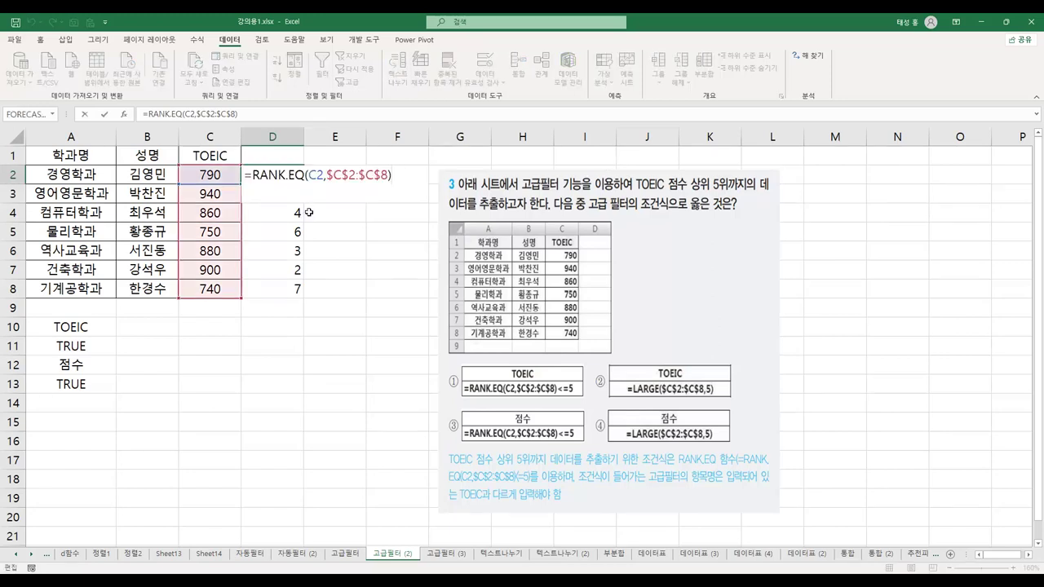
{"action": "key", "text": "Return"}
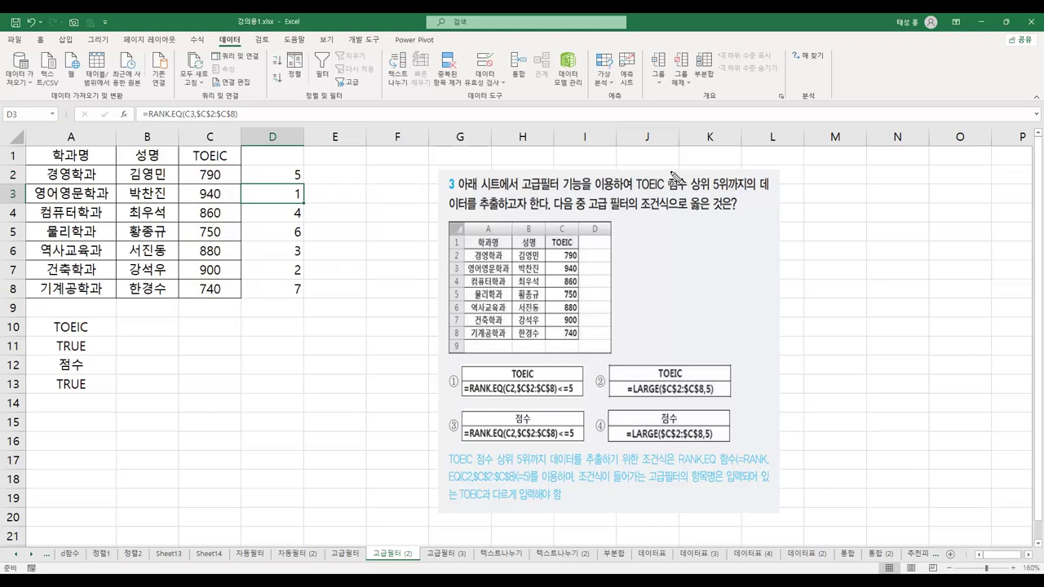
{"action": "left_click_drag", "start_coordinate": [663, 172], "coordinate": [737, 192]}
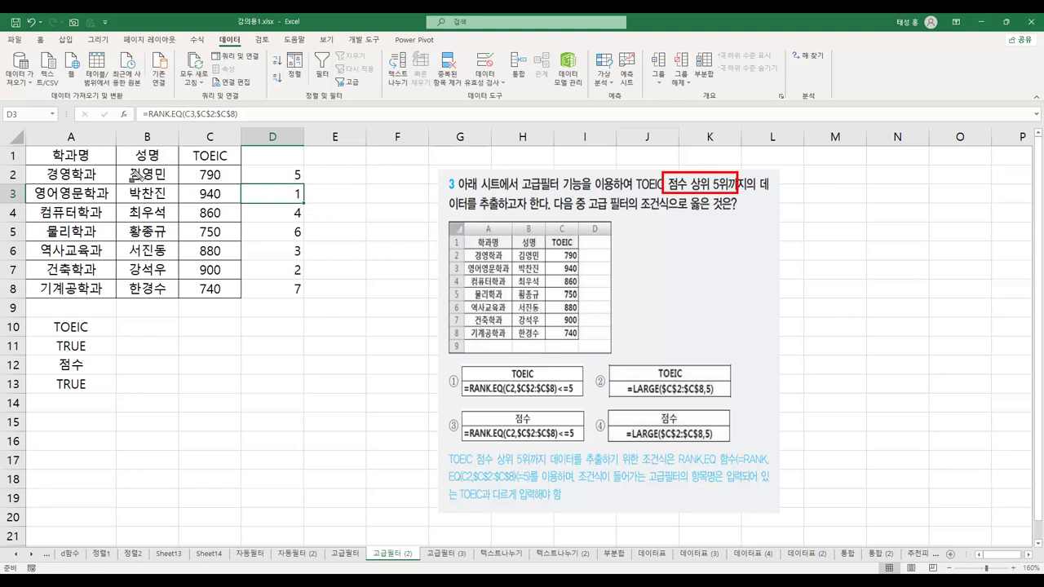
{"action": "left_click_drag", "start_coordinate": [274, 168], "coordinate": [310, 226]}
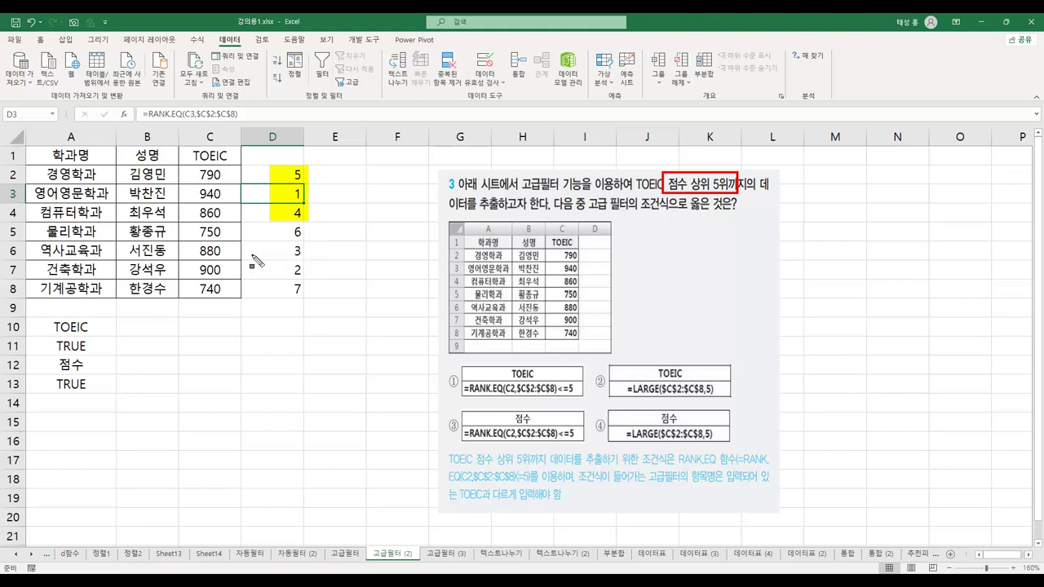
{"action": "left_click_drag", "start_coordinate": [276, 246], "coordinate": [301, 277]}
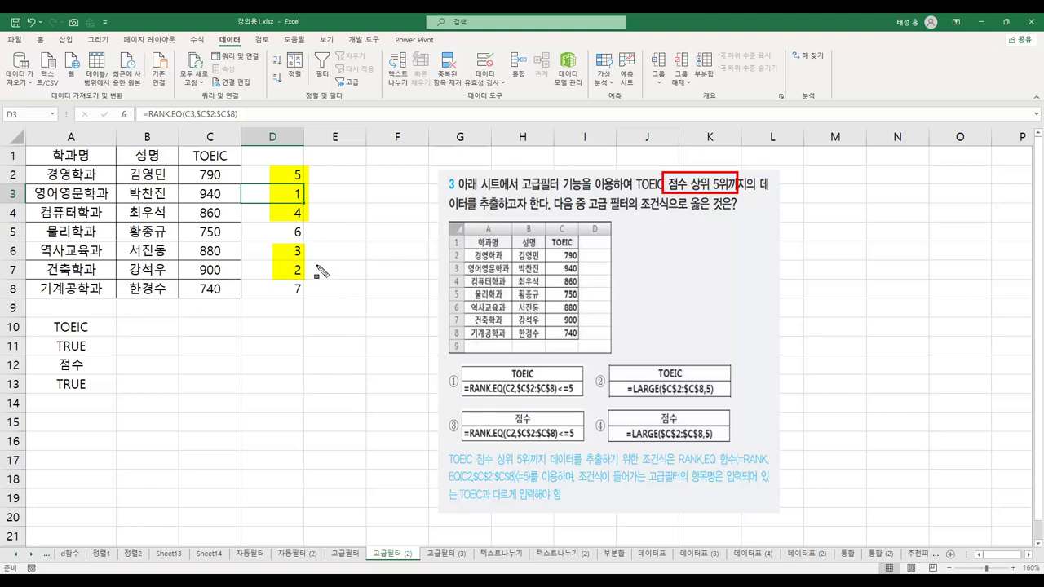
{"action": "key", "text": "Escape"}
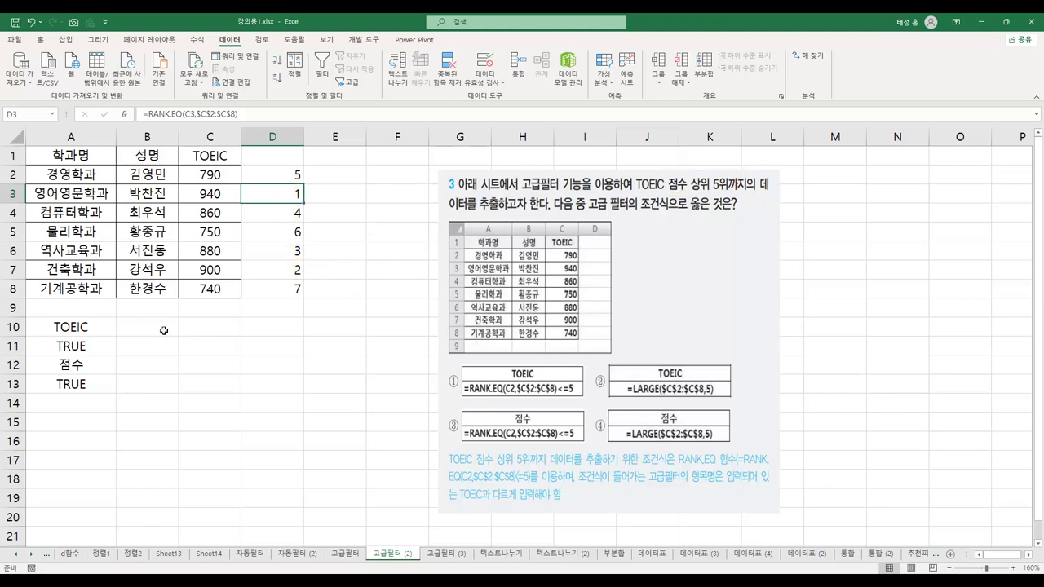
- Move the question picture away from the data to about column J, clearing columns F to H
{"action": "left_click", "coordinate": [103, 330]}
{"action": "left_click", "coordinate": [94, 368]}
{"action": "left_click", "coordinate": [93, 331]}
{"action": "left_click_drag", "start_coordinate": [530, 316], "coordinate": [716, 315]}
- Start an advanced filter on the TOEIC table that copies results to another location, with A1:C8 as the list range
{"action": "left_click", "coordinate": [182, 255]}
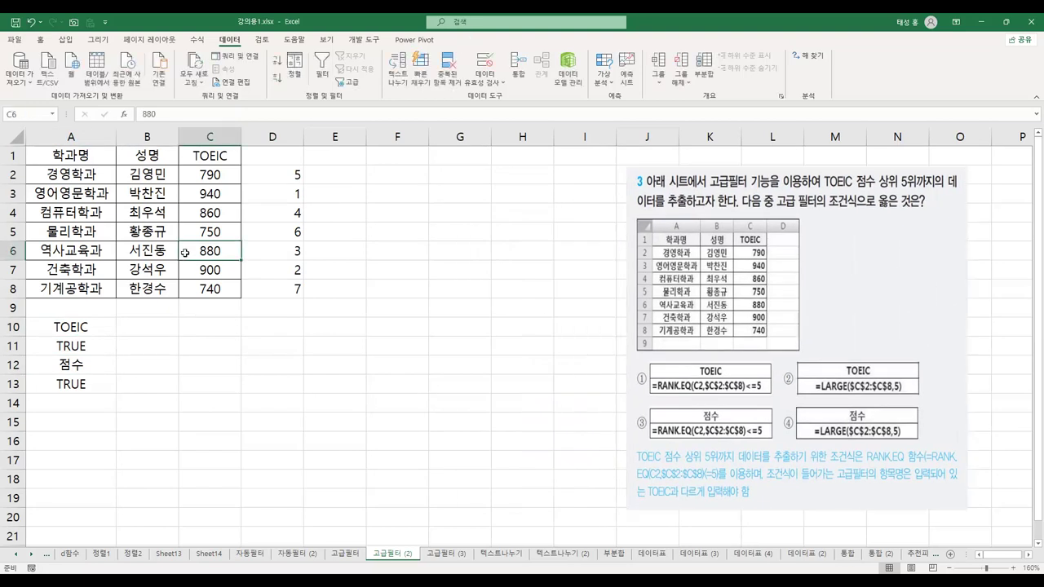
{"action": "left_click", "coordinate": [351, 81]}
{"action": "left_click", "coordinate": [463, 269]}
{"action": "left_click", "coordinate": [527, 284]}
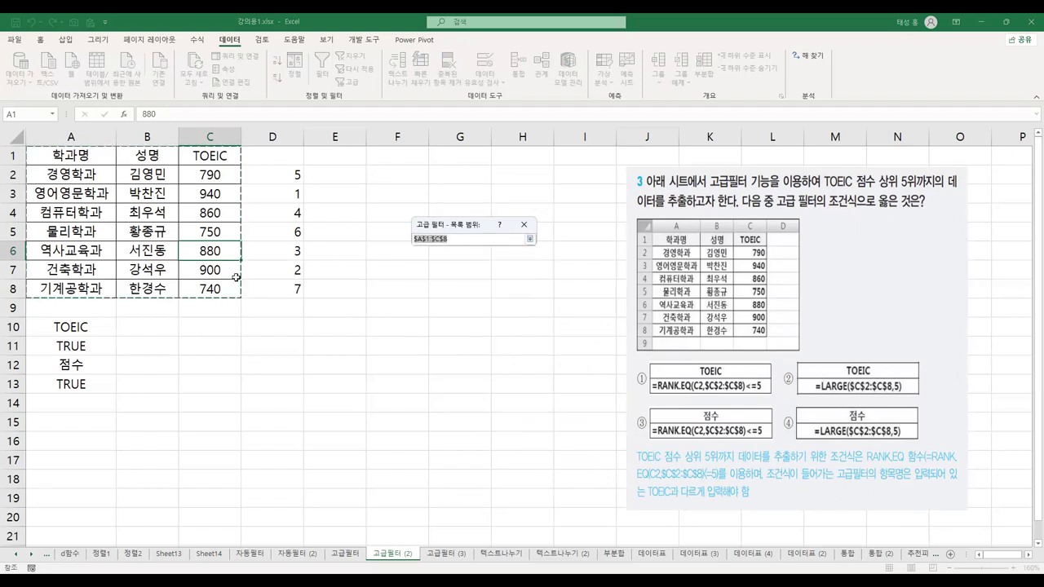
{"action": "left_click", "coordinate": [530, 239]}
- Set the criteria range to the TOEIC condition in A10:A11, set the copy destination to F1, and run the filter
{"action": "left_click", "coordinate": [527, 298]}
{"action": "left_click_drag", "start_coordinate": [86, 327], "coordinate": [84, 344]}
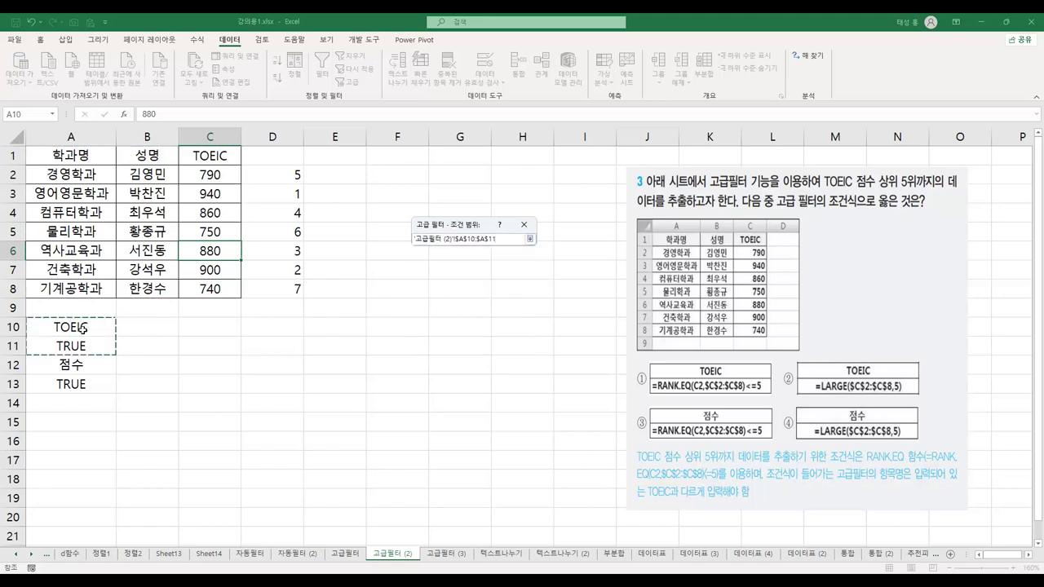
{"action": "left_click", "coordinate": [530, 239]}
{"action": "left_click", "coordinate": [407, 159]}
{"action": "left_click", "coordinate": [467, 350]}
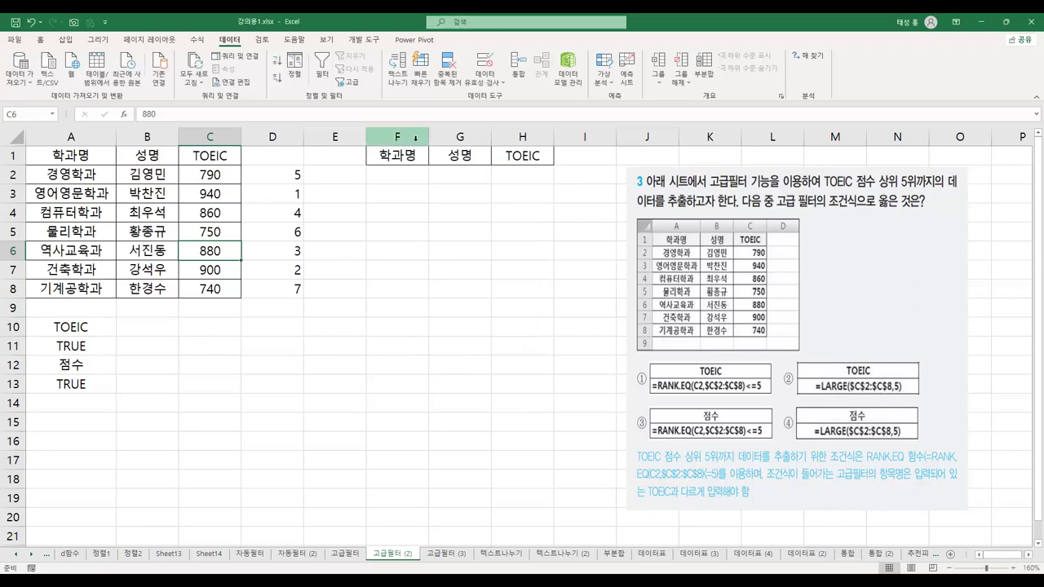
- Delete columns F through H to clear the output of the TOEIC-headed filter
{"action": "left_click_drag", "start_coordinate": [397, 136], "coordinate": [518, 136]}
{"action": "right_click", "coordinate": [514, 137]}
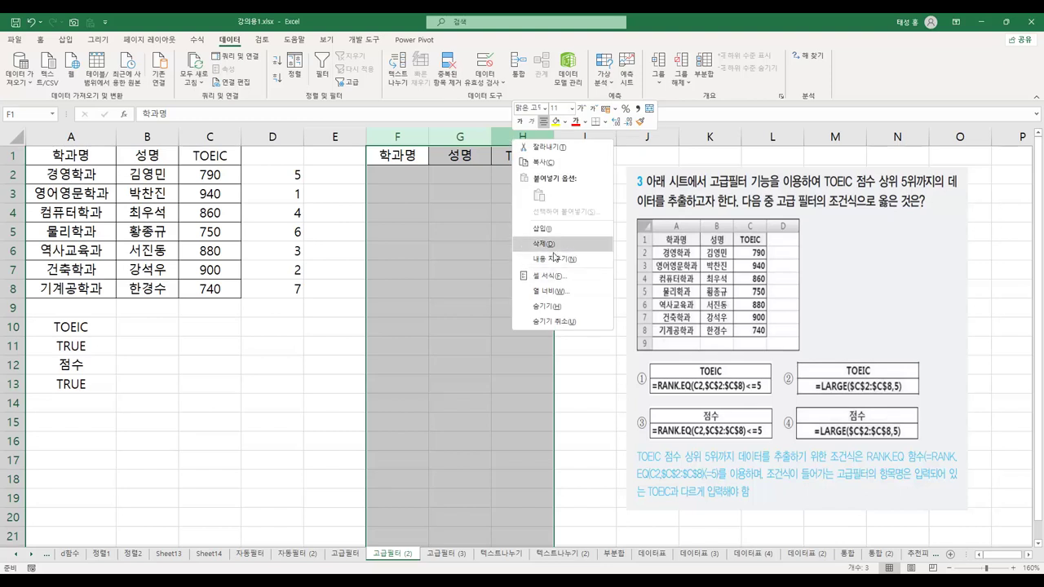
{"action": "left_click", "coordinate": [577, 244]}
- Nudge the question picture slightly farther from the data and compare the C1 header with the criteria headers in A10 and A12
{"action": "left_click_drag", "start_coordinate": [755, 240], "coordinate": [778, 243]}
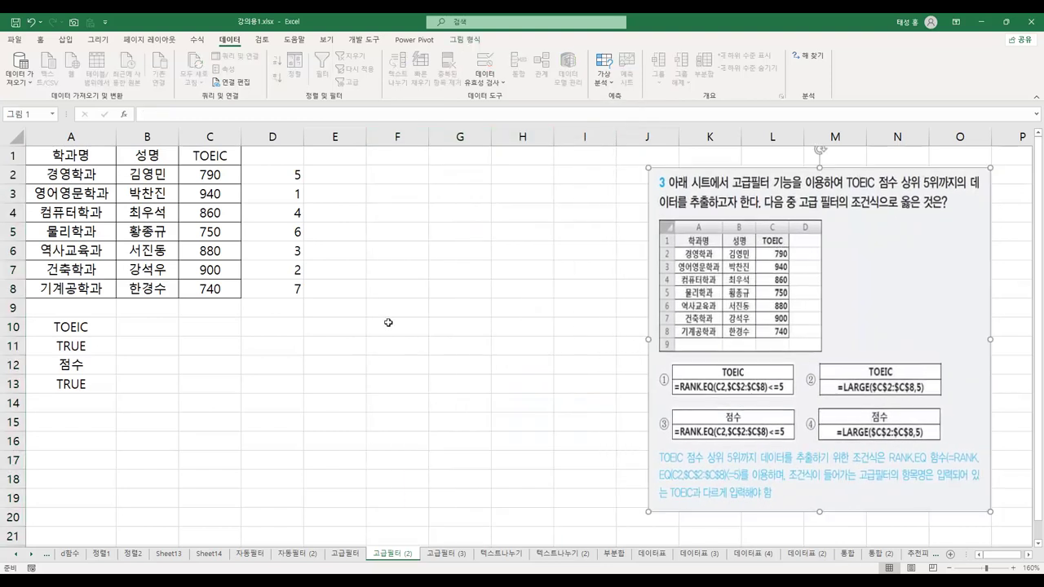
{"action": "left_click", "coordinate": [91, 328]}
{"action": "left_click", "coordinate": [223, 154]}
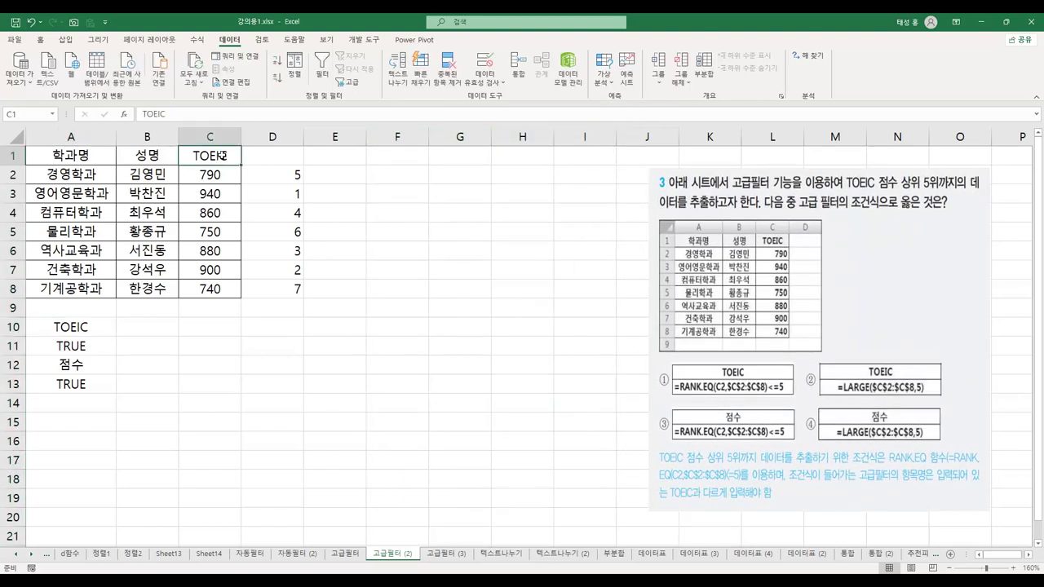
{"action": "left_click", "coordinate": [90, 326]}
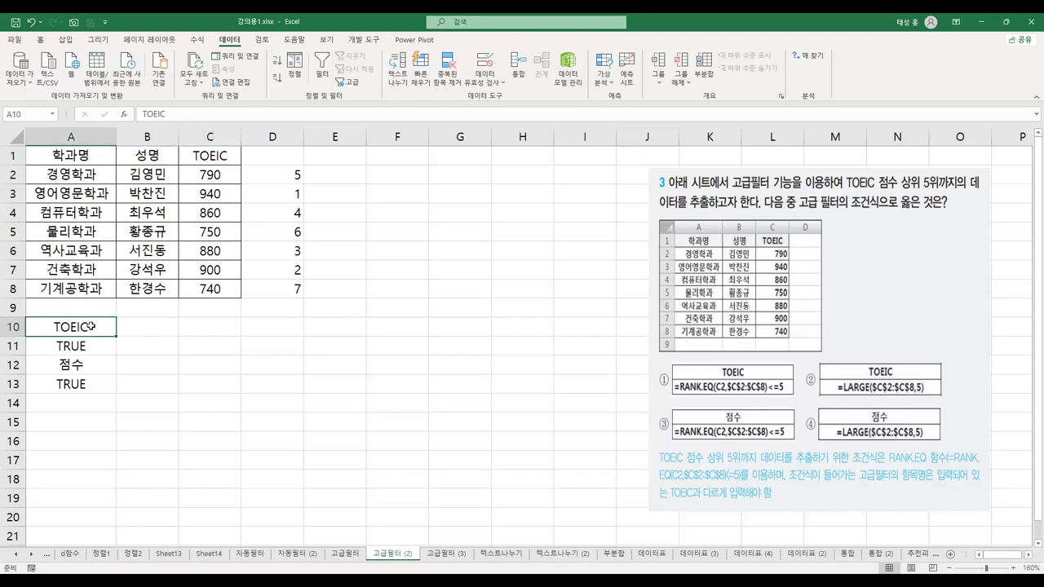
{"action": "left_click", "coordinate": [91, 369]}
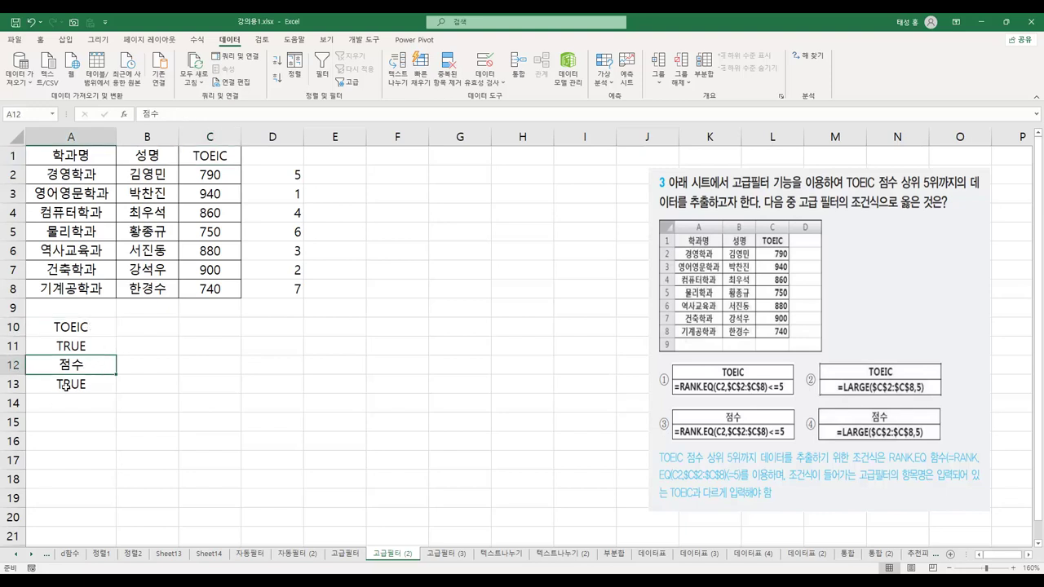
- Start an advanced filter on the TOEIC table in A1:C8 with results copied to another location
{"action": "left_click", "coordinate": [350, 82]}
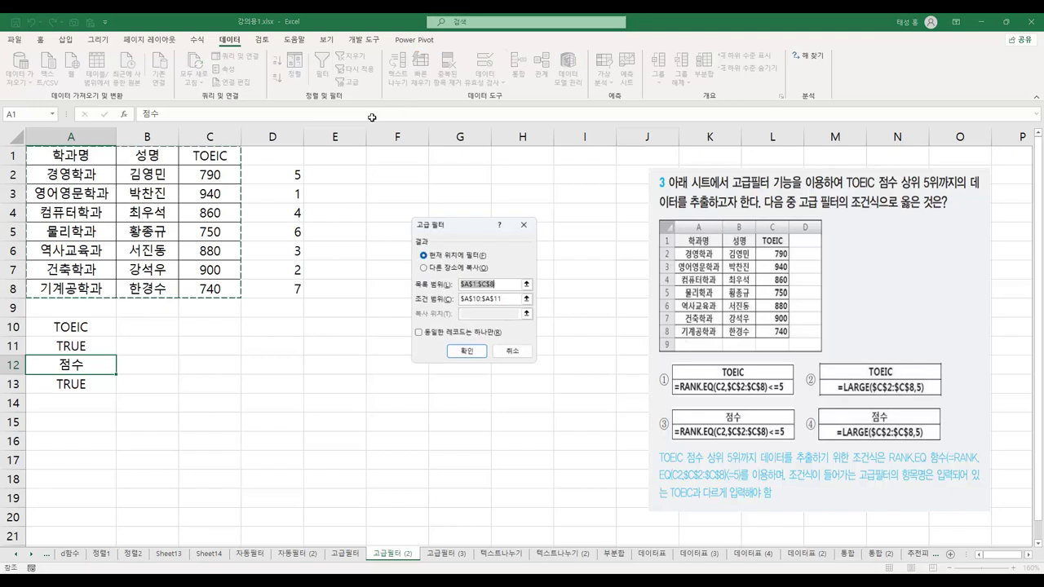
{"action": "left_click", "coordinate": [527, 284]}
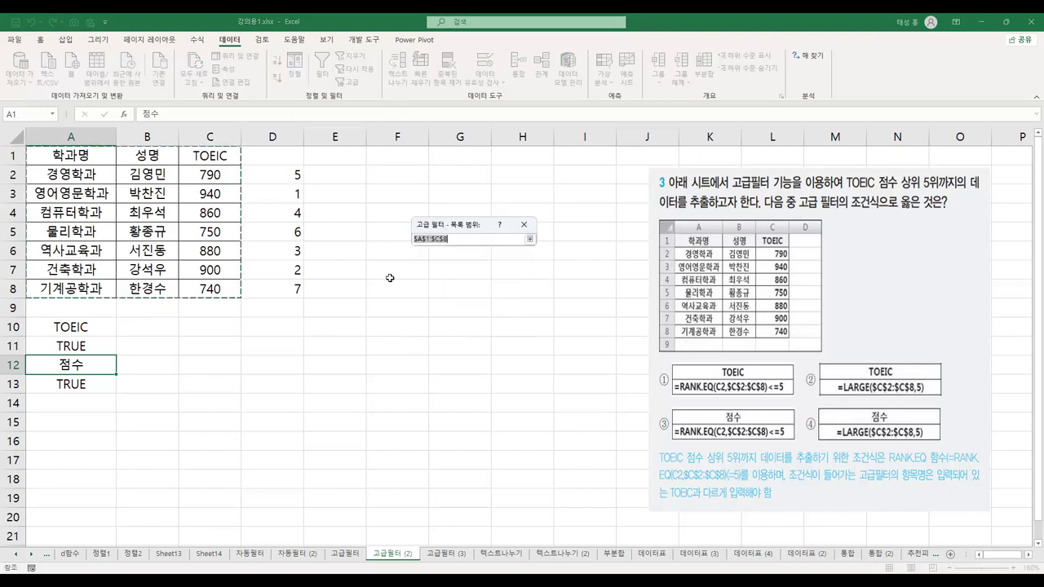
{"action": "left_click", "coordinate": [529, 239]}
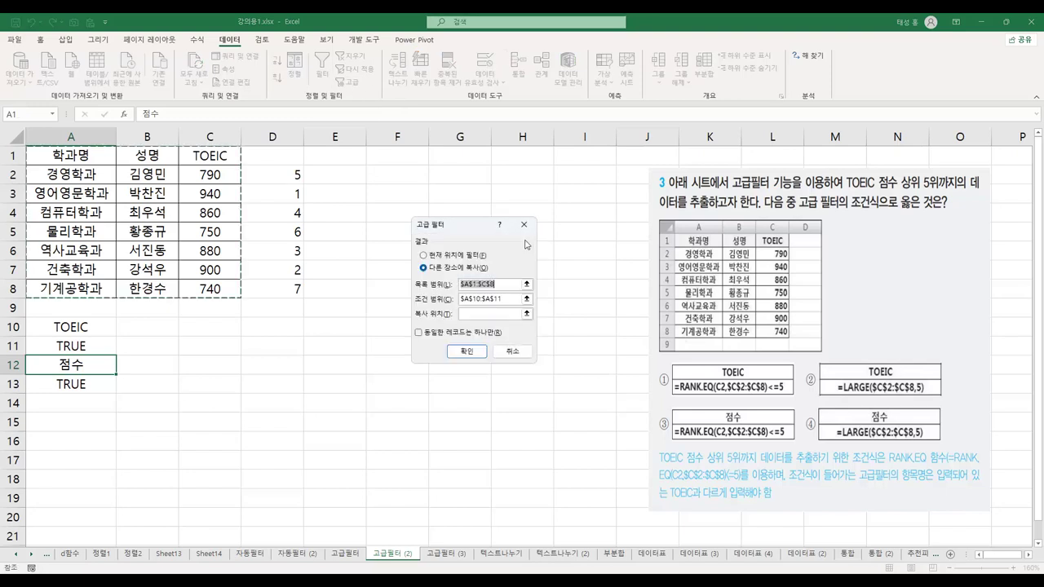
- Set the criteria range to the 점수 condition in A12:A13, set the copy destination to F1, and run the filter
{"action": "left_click", "coordinate": [528, 298]}
{"action": "left_click_drag", "start_coordinate": [96, 364], "coordinate": [97, 383]}
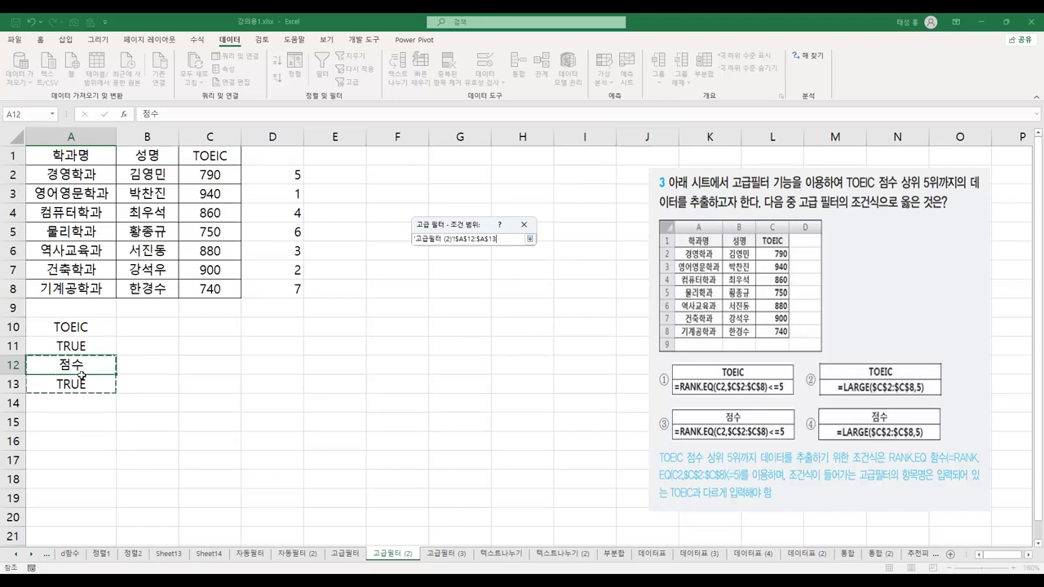
{"action": "left_click", "coordinate": [529, 239]}
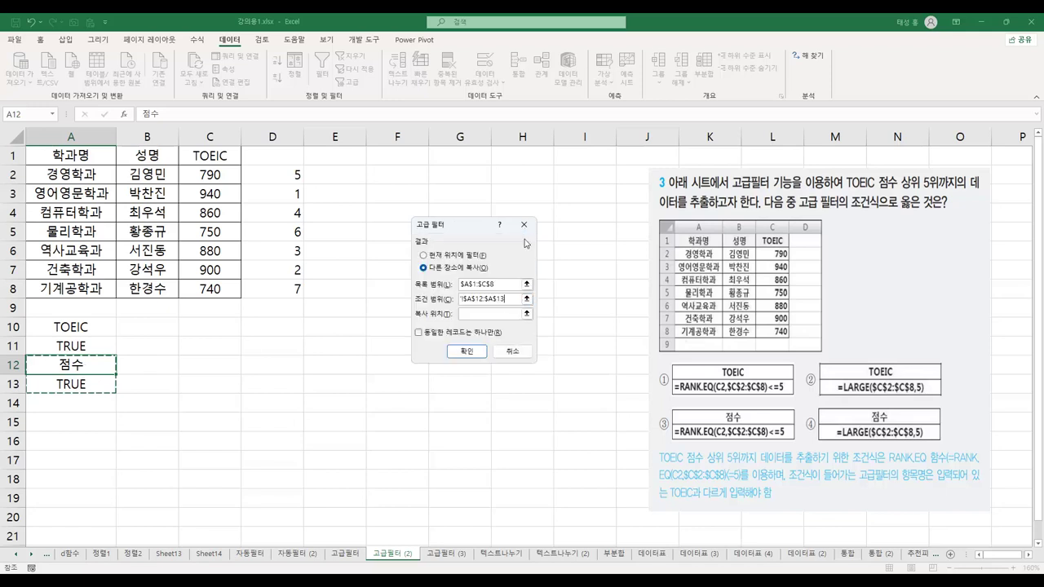
{"action": "left_click", "coordinate": [476, 314]}
{"action": "left_click", "coordinate": [412, 160]}
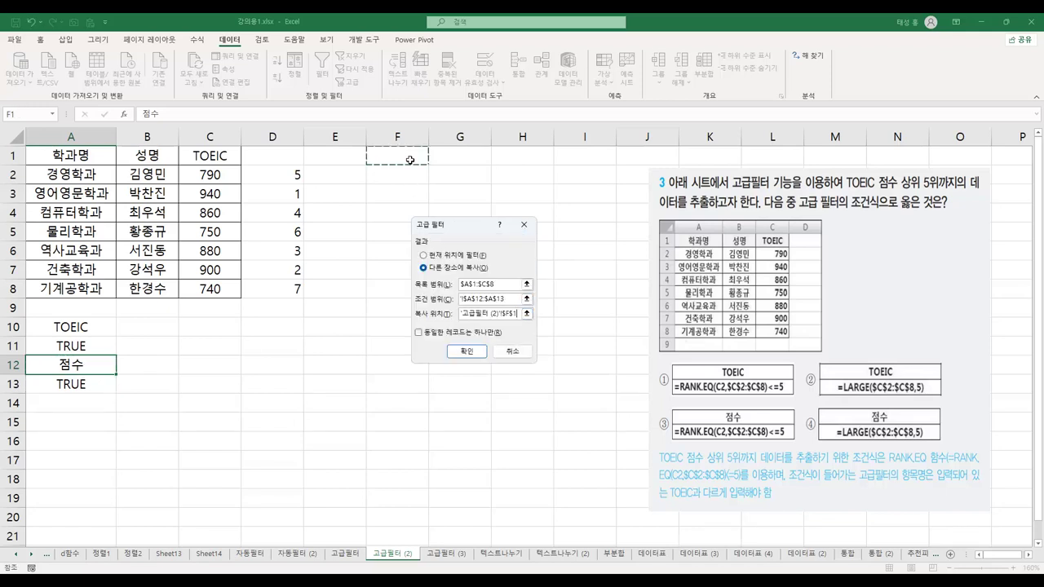
{"action": "left_click", "coordinate": [468, 351]}
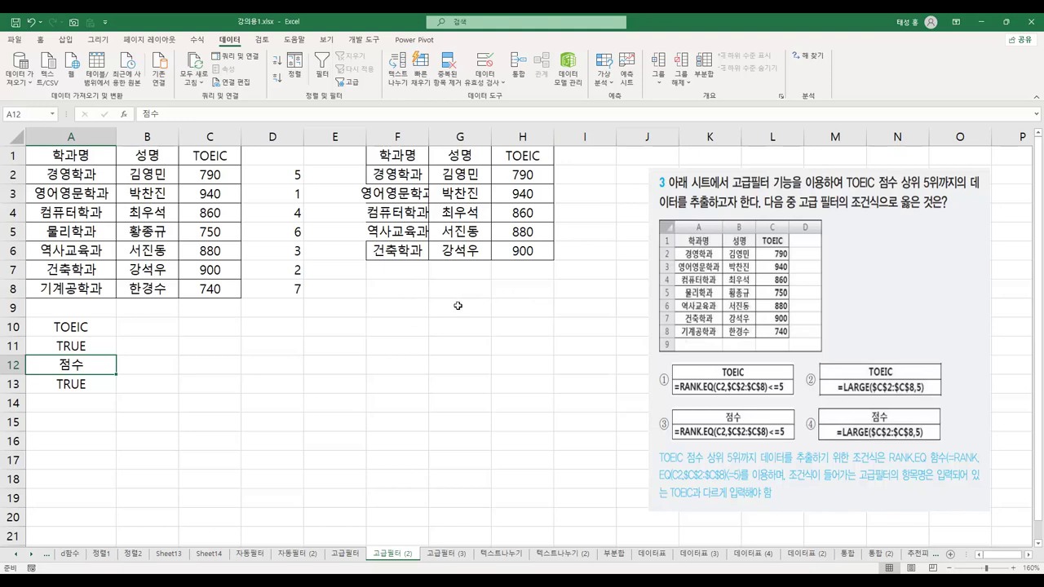
- Switch to the 고급 필터 page of the PDF in Edge and highlight "다른 위치로 복사할 수 있" and "조건을 워크시트에 먼저 입력"
{"action": "key", "text": "alt+Tab"}
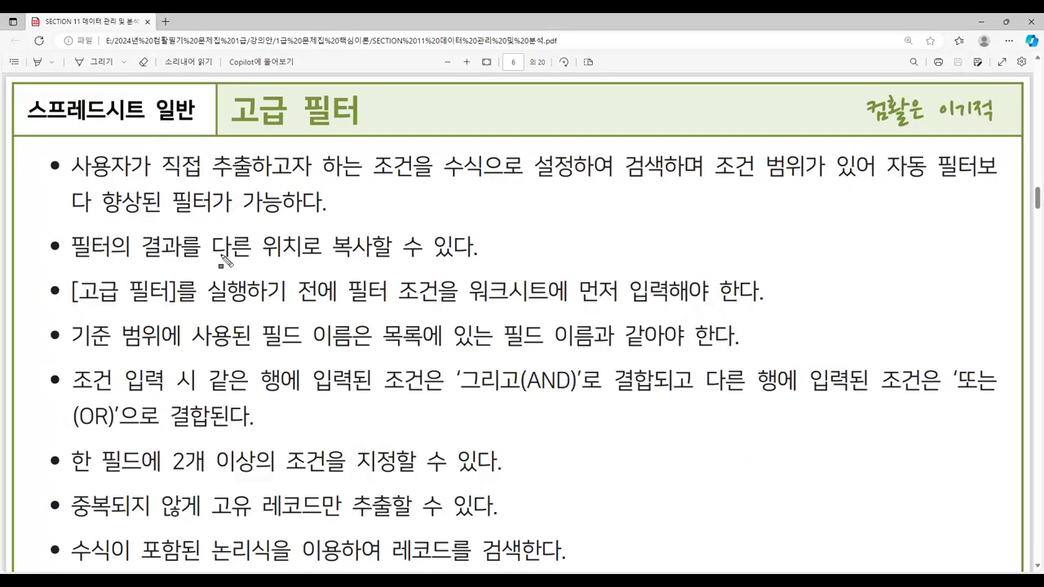
{"action": "left_click_drag", "start_coordinate": [211, 246], "coordinate": [448, 258]}
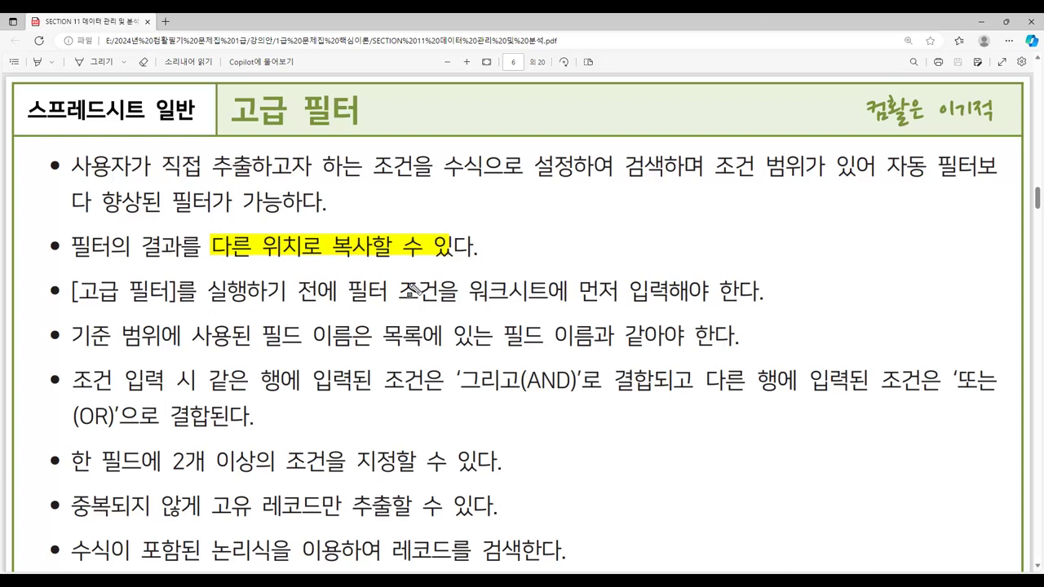
{"action": "mouse_move", "coordinate": [396, 291]}
{"action": "left_mouse_down"}
{"action": "mouse_move", "coordinate": [499, 309]}
{"action": "mouse_move", "coordinate": [665, 311]}
{"action": "left_mouse_up"}
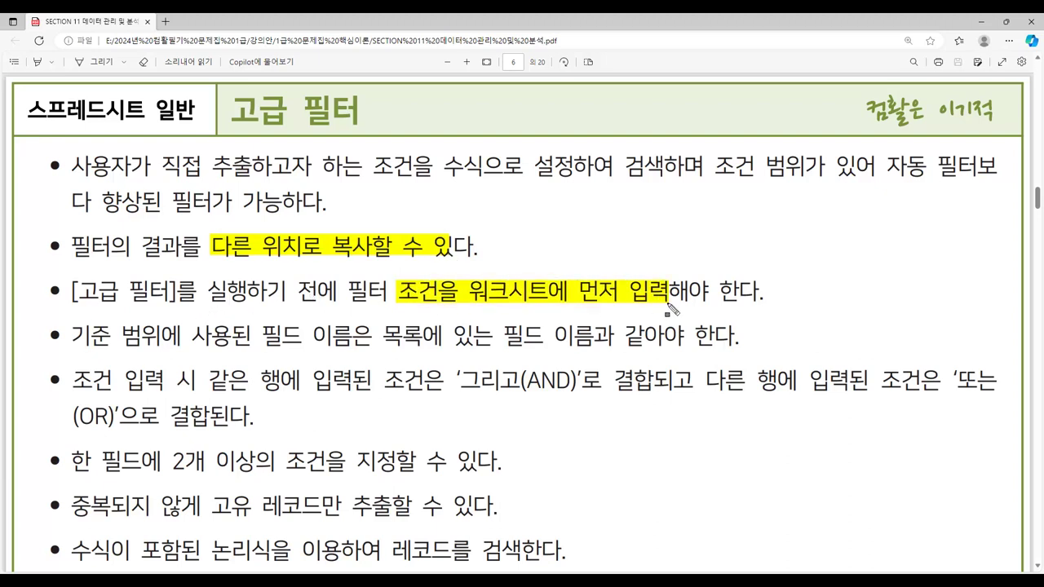